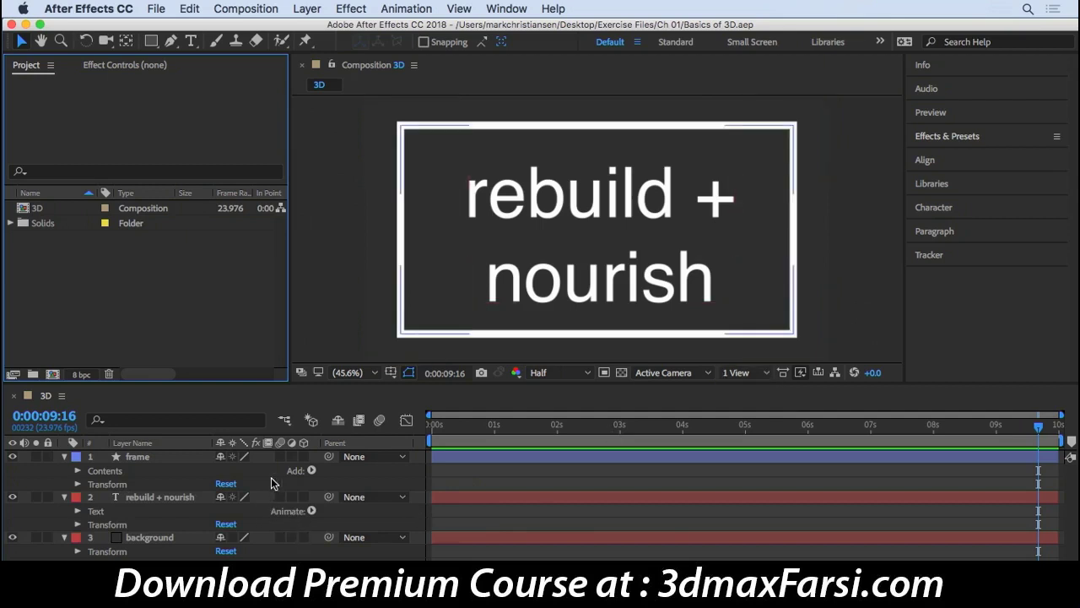
Make the frame layer a 3D layer and start rotating it around its vertical axis
{"action": "left_click", "coordinate": [164, 459]}
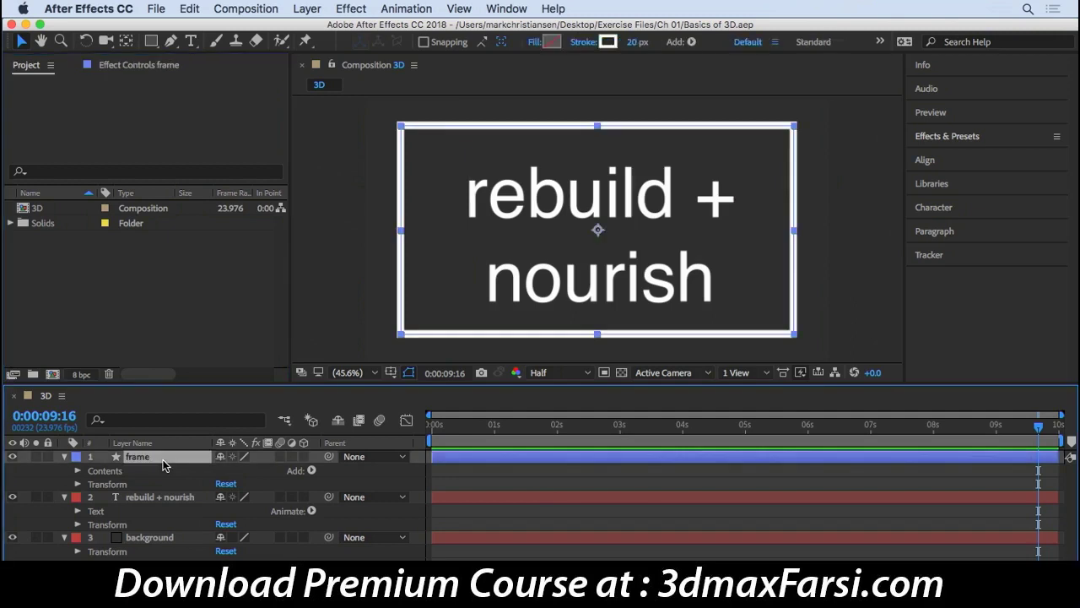
{"action": "left_click", "coordinate": [166, 498]}
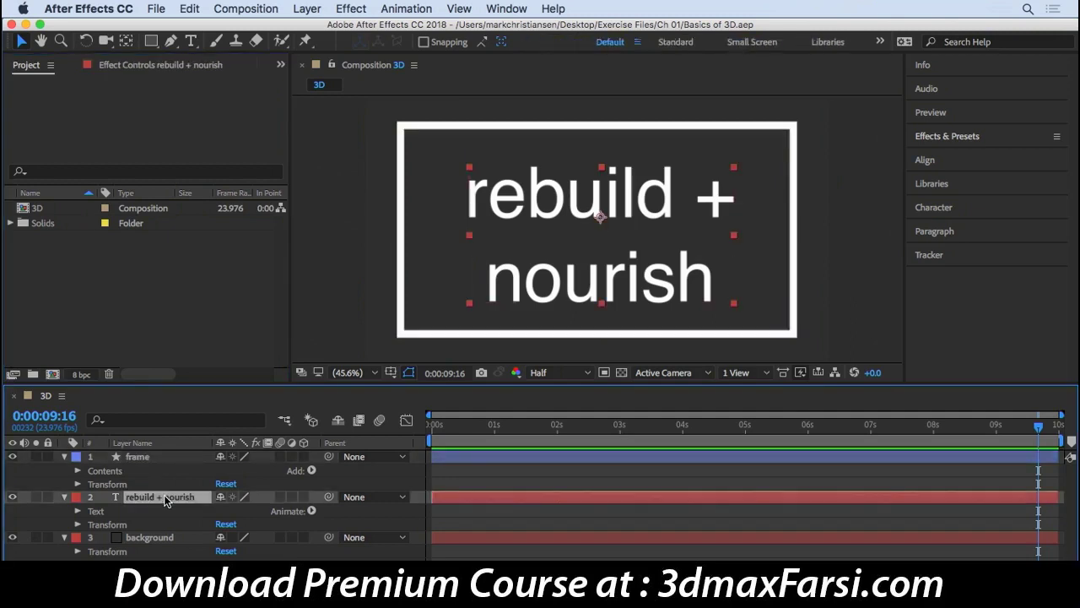
{"action": "left_click", "coordinate": [169, 538]}
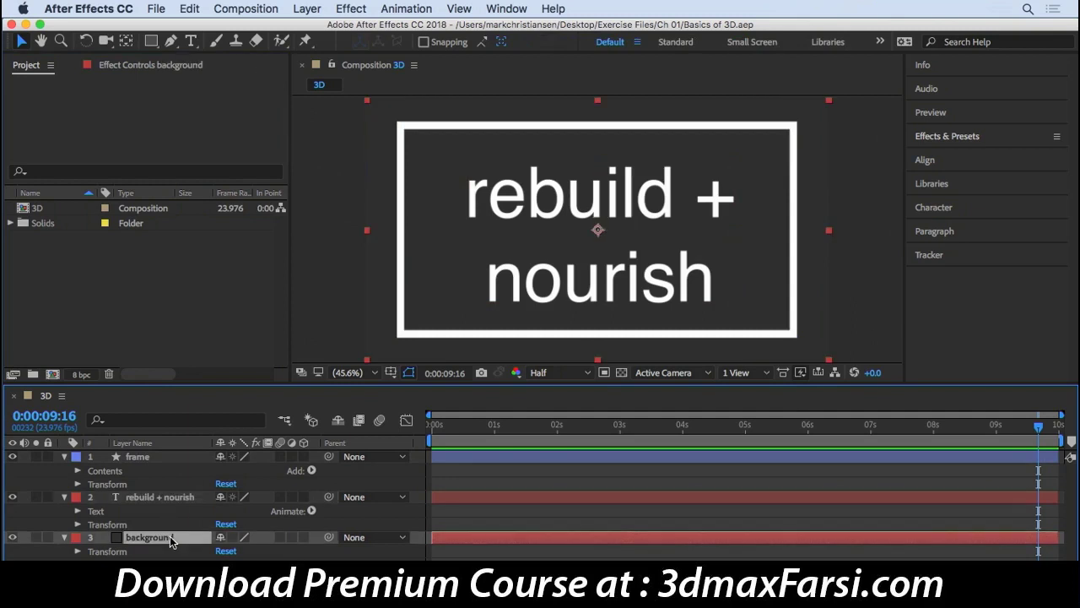
{"action": "left_click", "coordinate": [155, 456]}
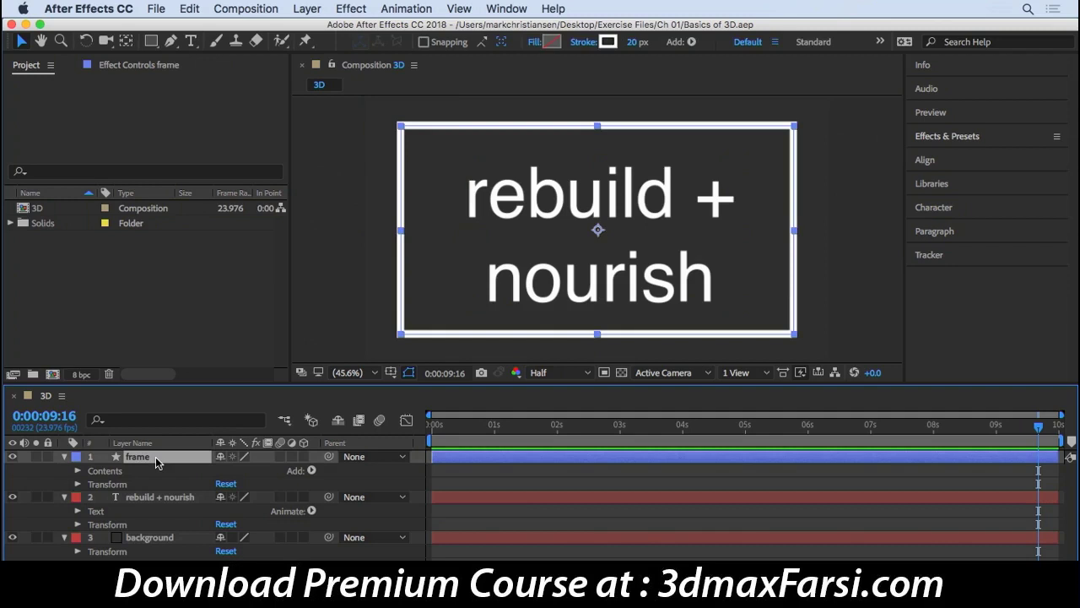
{"action": "left_click", "coordinate": [304, 457]}
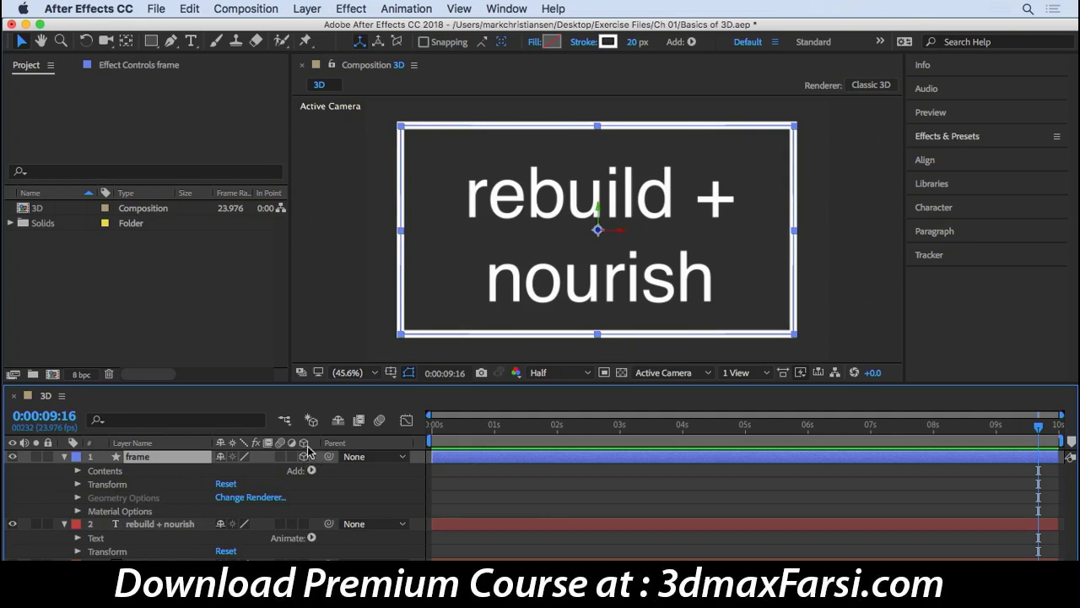
{"action": "left_click", "coordinate": [85, 44]}
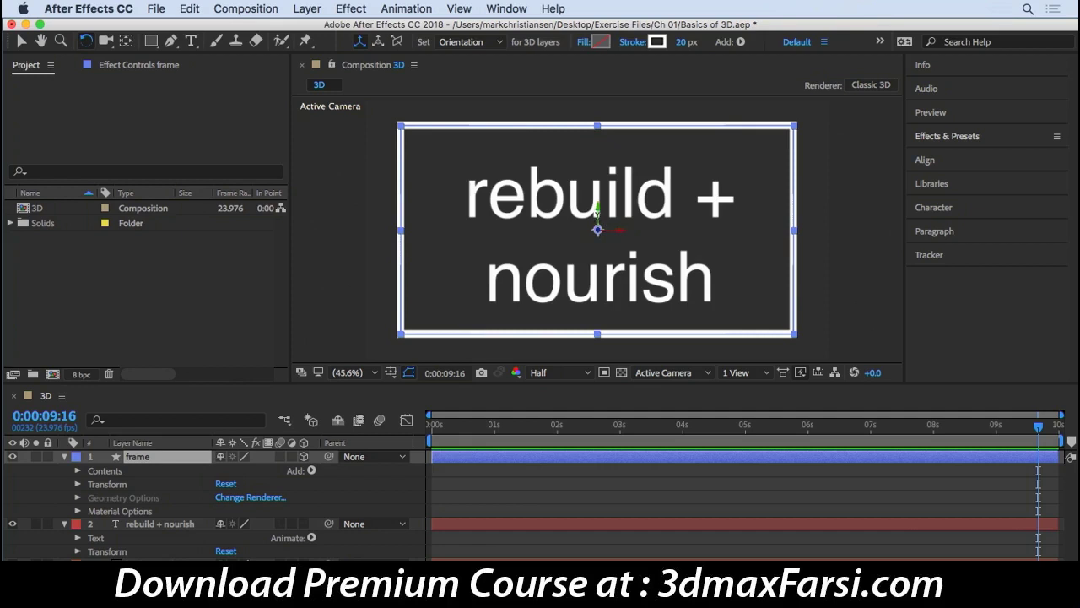
{"action": "mouse_move", "coordinate": [598, 211]}
{"action": "left_mouse_down"}
{"action": "mouse_move", "coordinate": [570, 210]}
{"action": "mouse_move", "coordinate": [625, 204]}
{"action": "mouse_move", "coordinate": [565, 208]}
{"action": "left_mouse_up"}
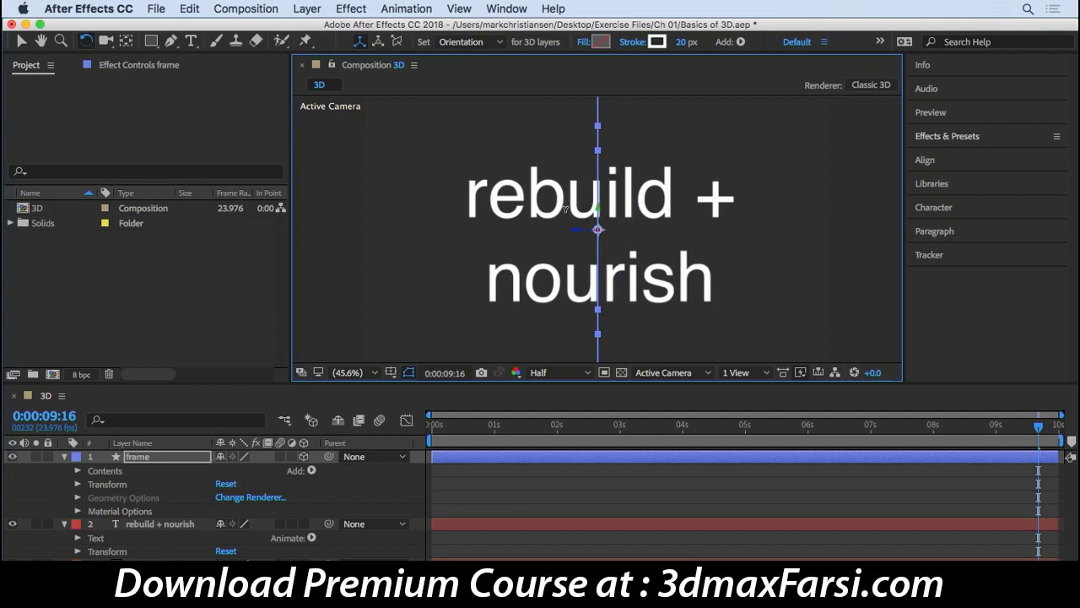
Swing the frame further into perspective on Y, then tilt the rebuild + nourish text slightly
{"action": "mouse_move", "coordinate": [565, 208]}
{"action": "left_mouse_down"}
{"action": "mouse_move", "coordinate": [607, 207]}
{"action": "mouse_move", "coordinate": [583, 209]}
{"action": "left_mouse_up"}
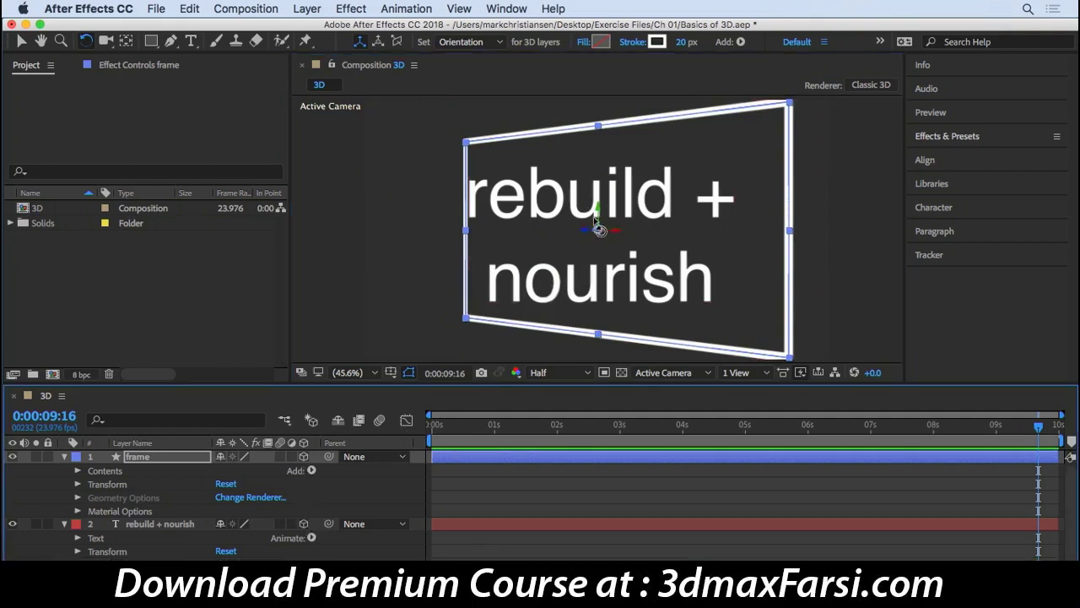
{"action": "left_click_drag", "start_coordinate": [597, 221], "coordinate": [601, 224]}
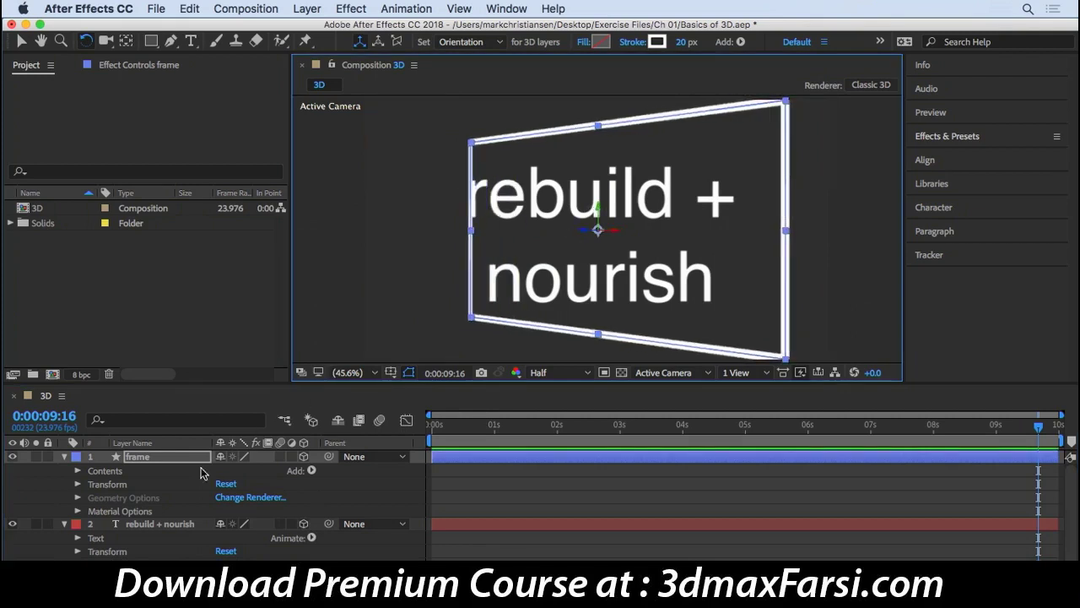
{"action": "left_click", "coordinate": [164, 524]}
{"action": "left_click_drag", "start_coordinate": [601, 194], "coordinate": [611, 195]}
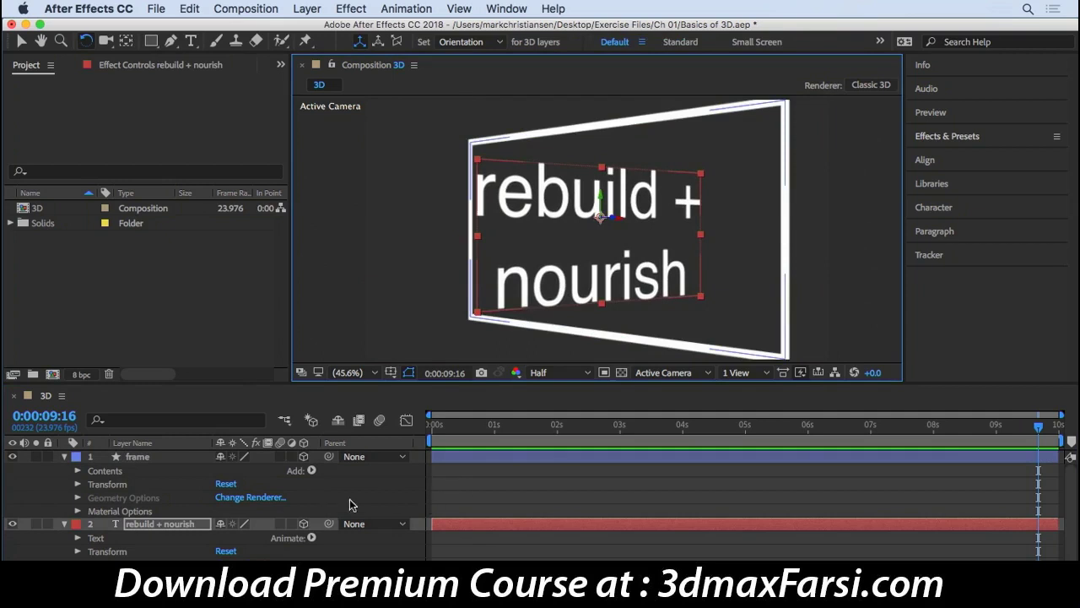
Try moving background above the text and the text above the frame, undoing both
{"action": "left_click_drag", "start_coordinate": [1073, 513], "coordinate": [1072, 544]}
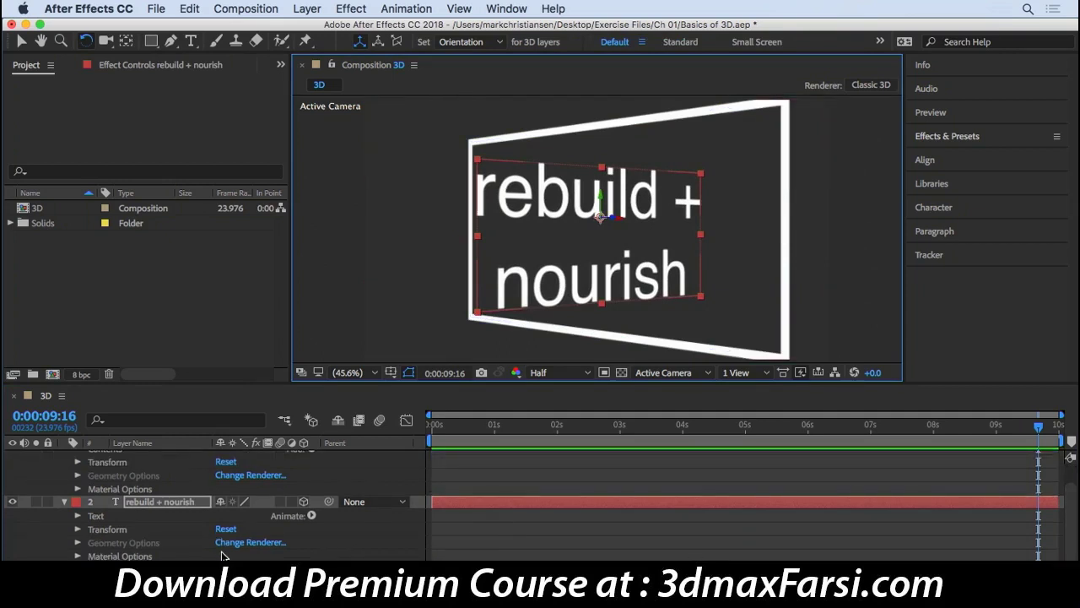
{"action": "key", "text": "ctrl+Down"}
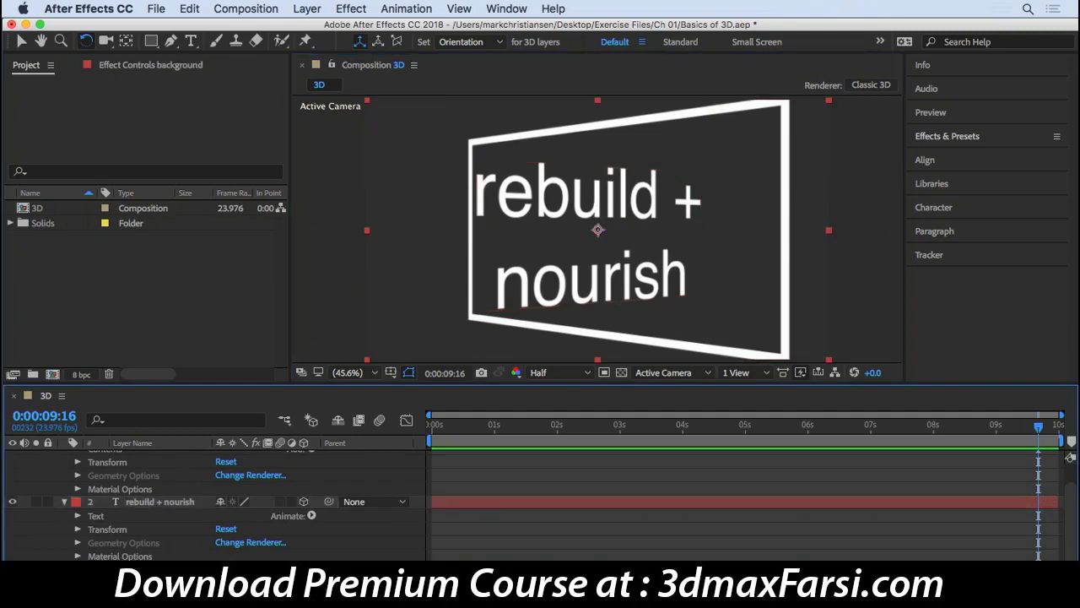
{"action": "left_click_drag", "start_coordinate": [169, 544], "coordinate": [169, 498]}
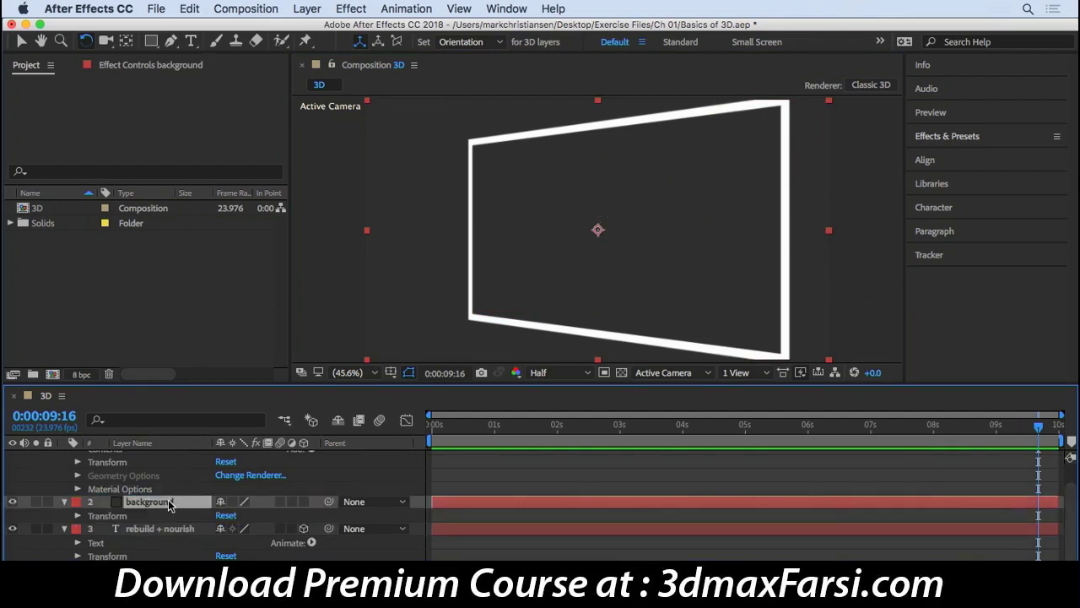
{"action": "key", "text": "ctrl+z"}
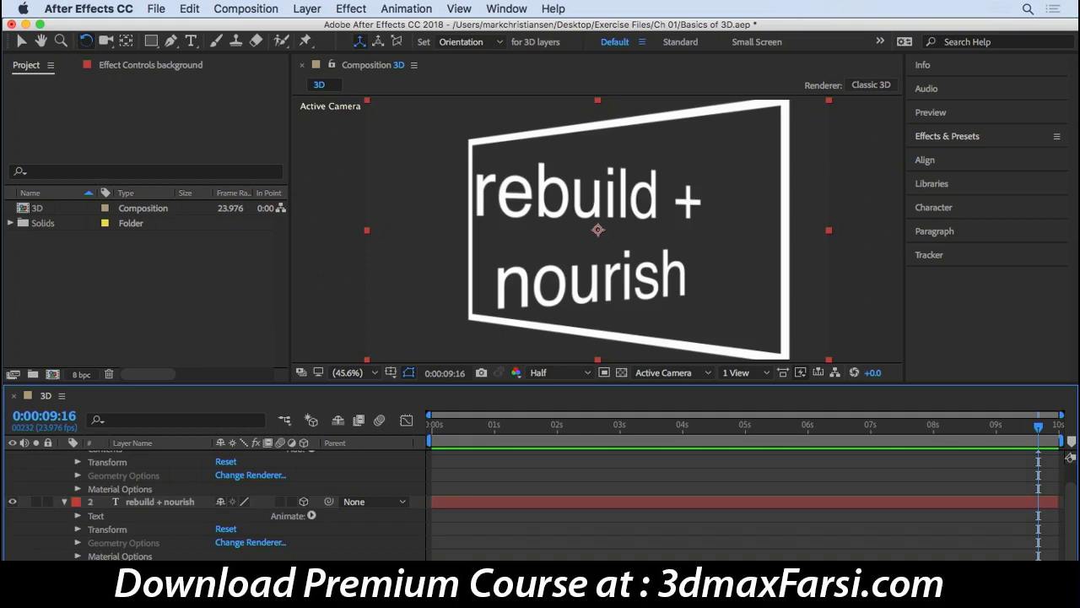
{"action": "scroll", "coordinate": [162, 504], "scroll_direction": "up", "scroll_amount": 2}
{"action": "left_click", "coordinate": [168, 524]}
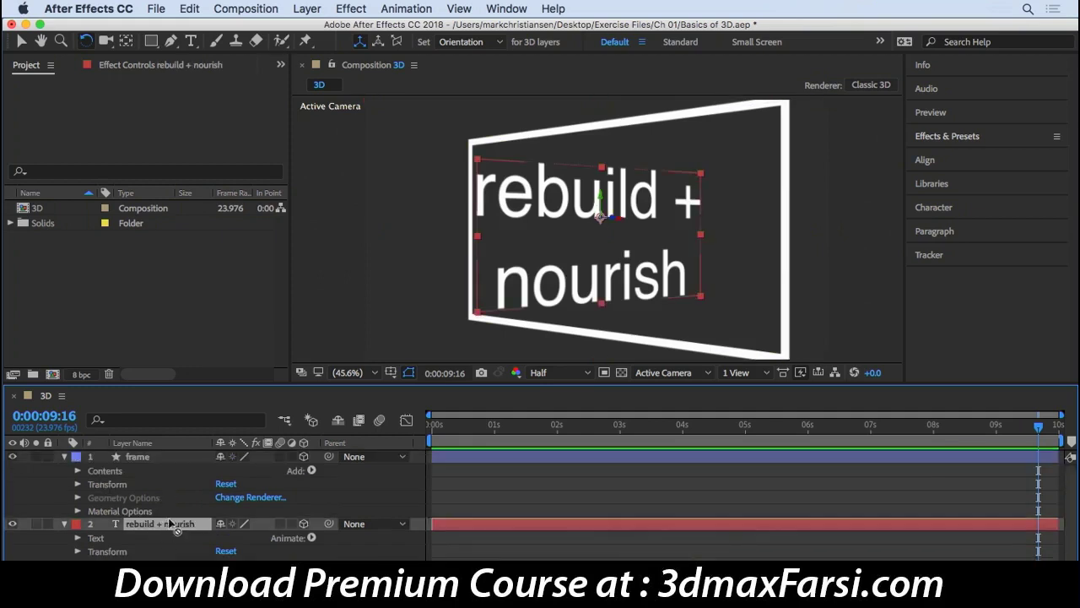
{"action": "left_click_drag", "start_coordinate": [168, 524], "coordinate": [171, 450]}
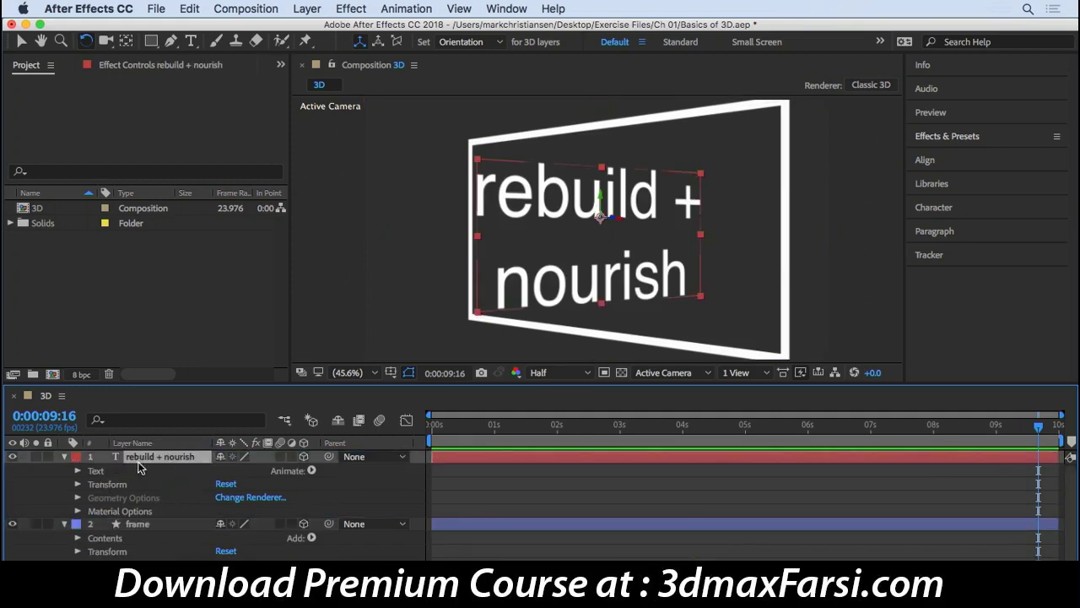
{"action": "key", "text": "ctrl+z"}
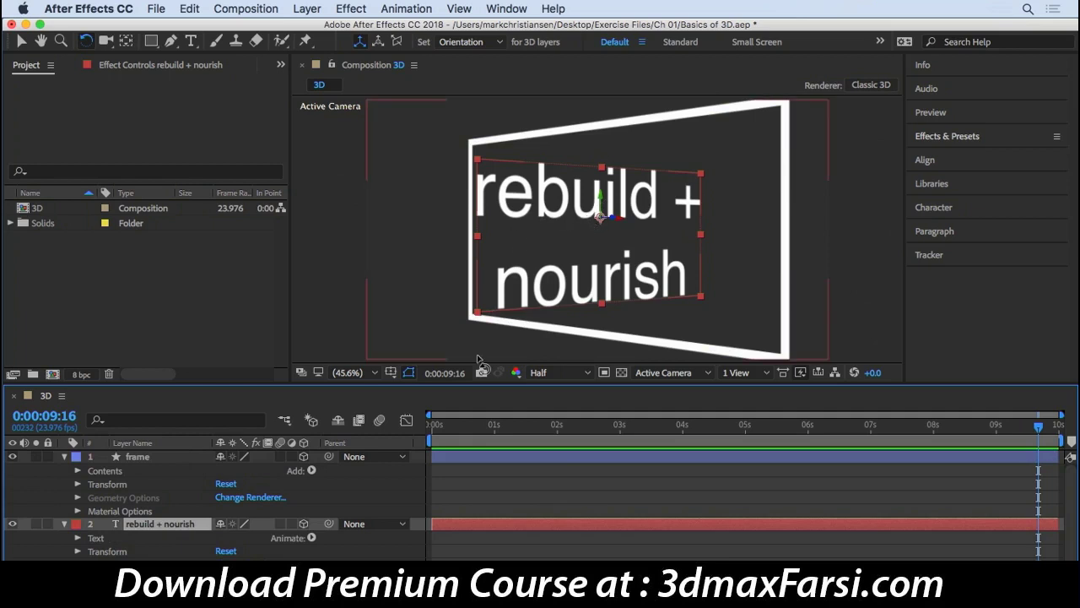
Collapse the frame and rebuild + nourish text layers' properties
{"action": "left_click", "coordinate": [65, 457]}
{"action": "left_click", "coordinate": [65, 471]}
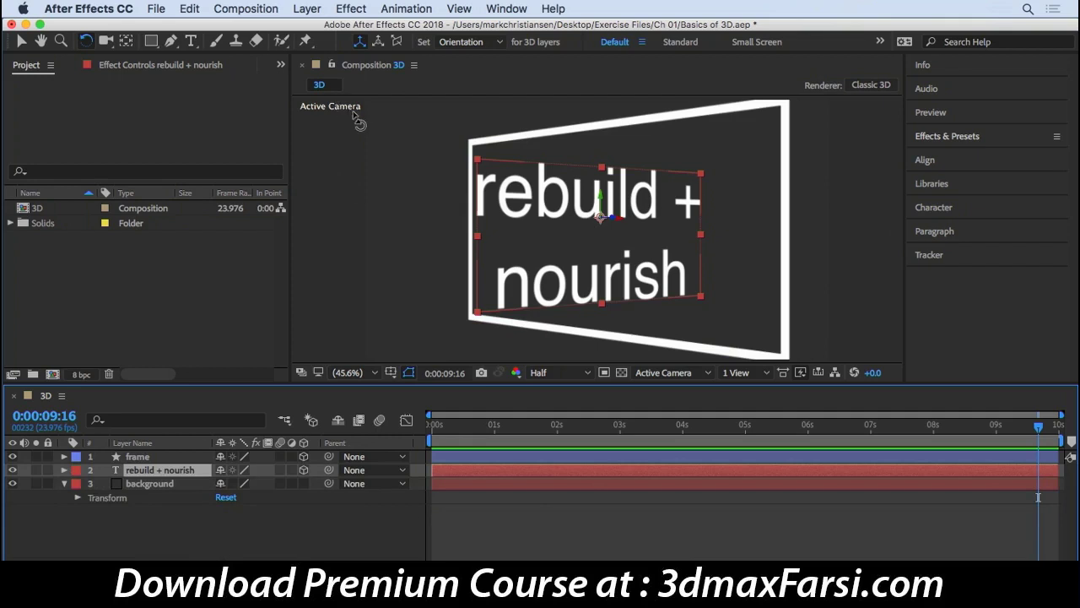
{"action": "left_click", "coordinate": [307, 10]}
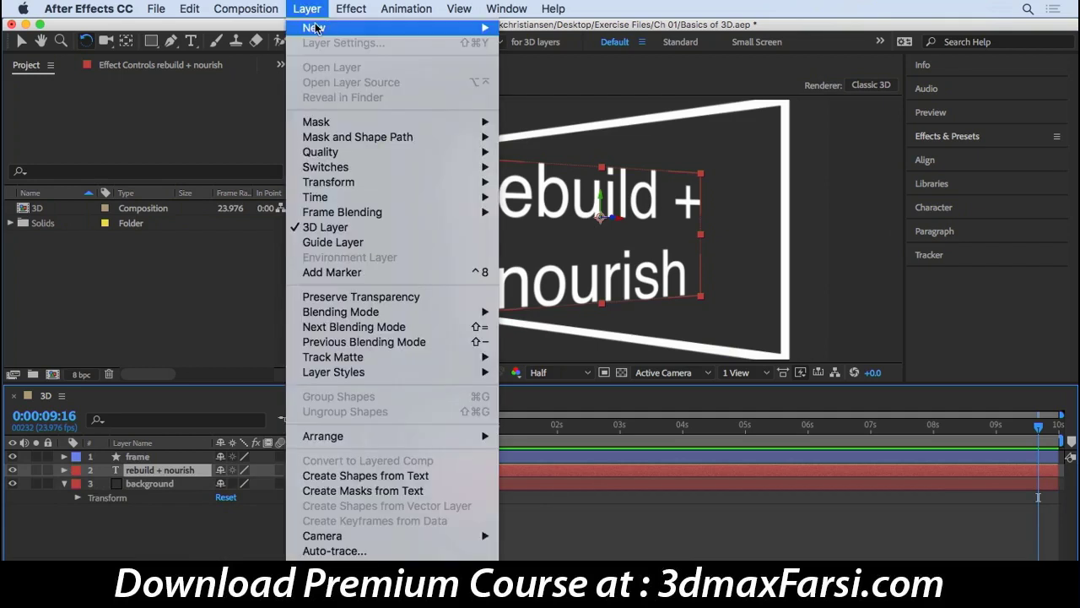
Add a new Point light layer, Point Light 1, to the comp
{"action": "mouse_move", "coordinate": [314, 27]}
{"action": "left_click", "coordinate": [582, 62]}
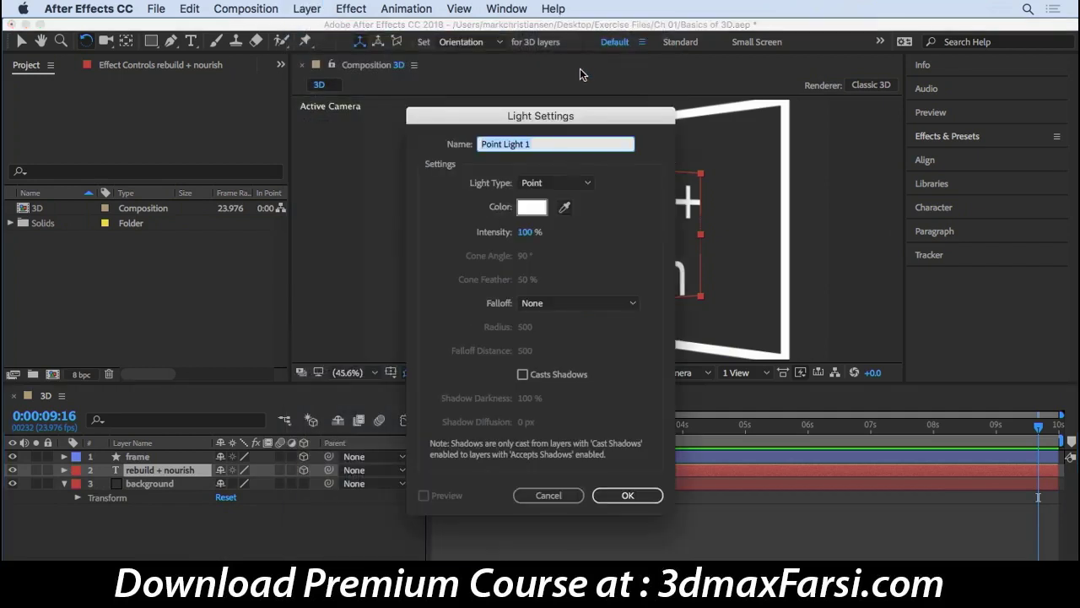
{"action": "left_click", "coordinate": [577, 184]}
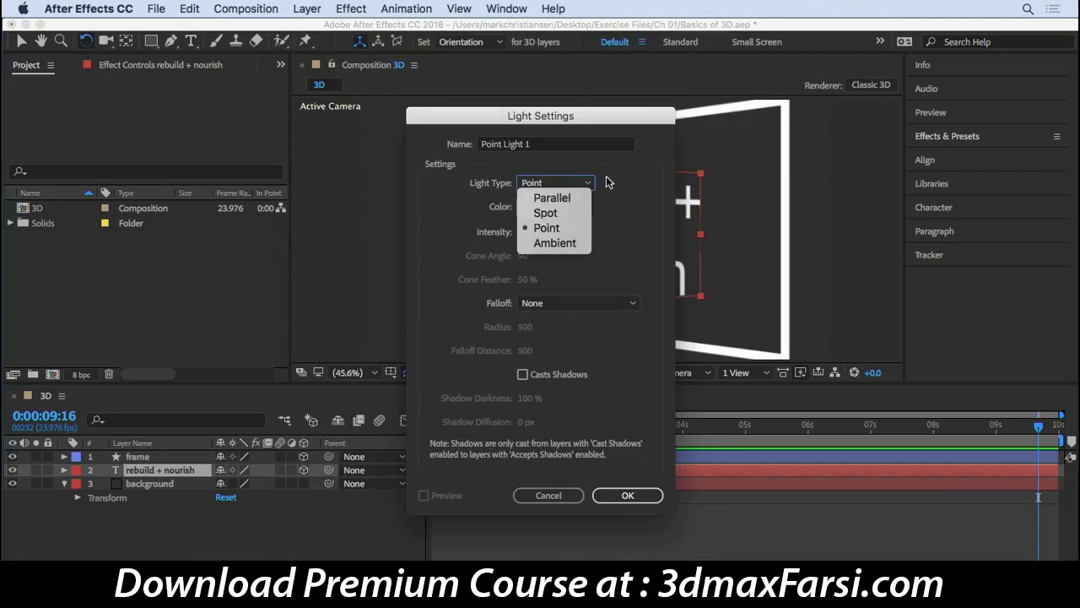
{"action": "left_click", "coordinate": [611, 181]}
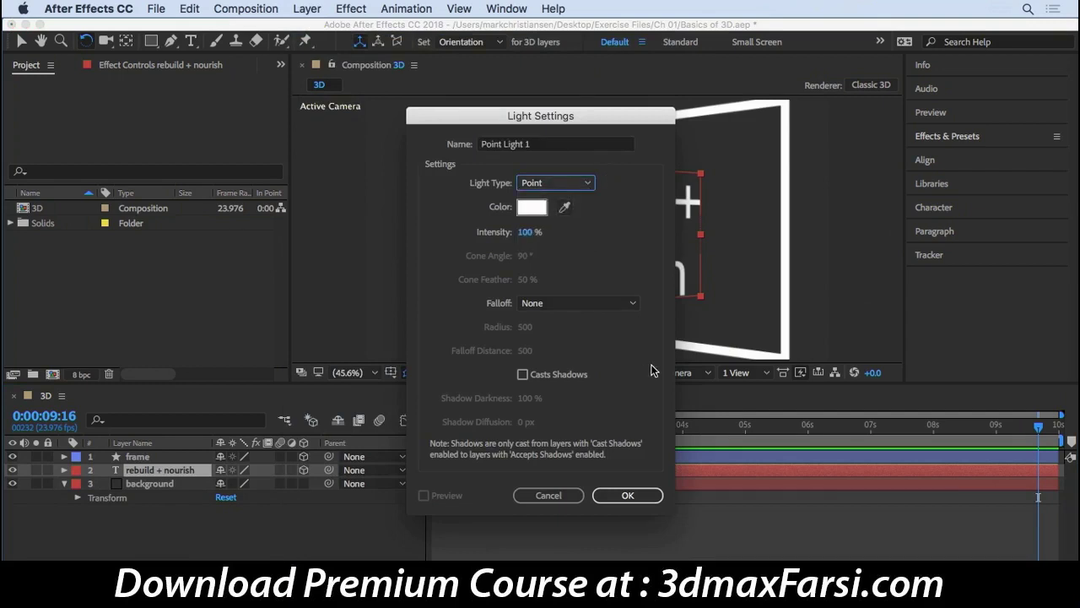
{"action": "left_click", "coordinate": [629, 496]}
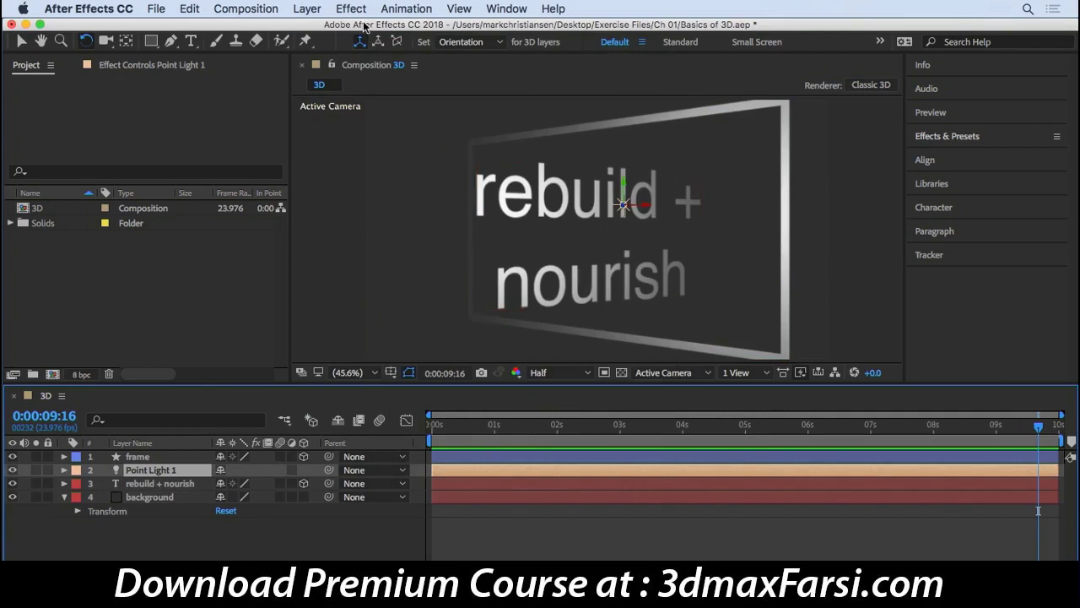
Create Camera 1 as a Two-Node Camera with the 50mm preset
{"action": "left_click", "coordinate": [308, 9]}
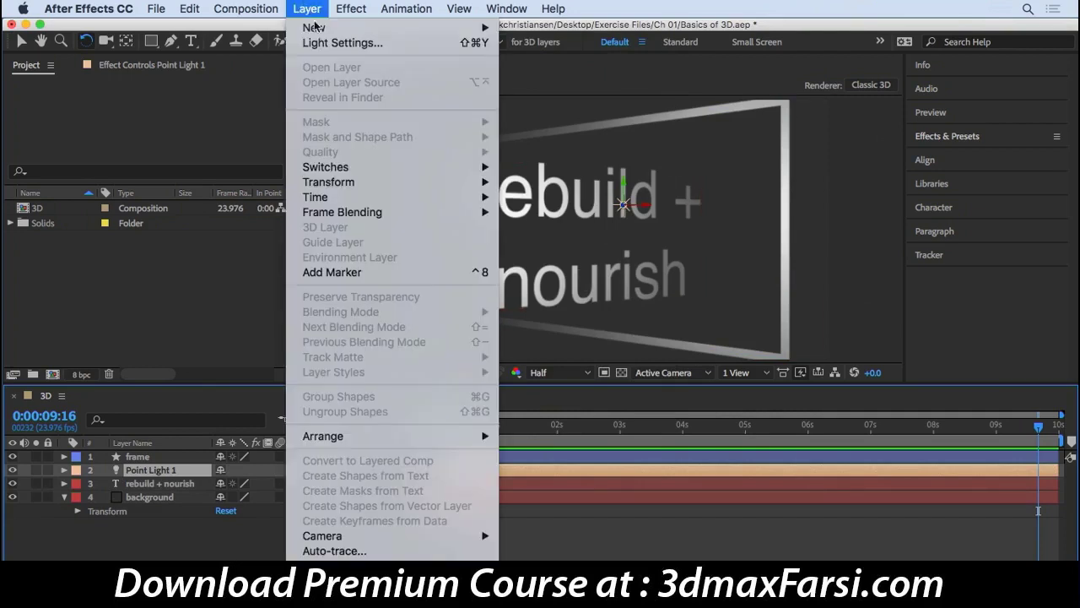
{"action": "mouse_move", "coordinate": [315, 28]}
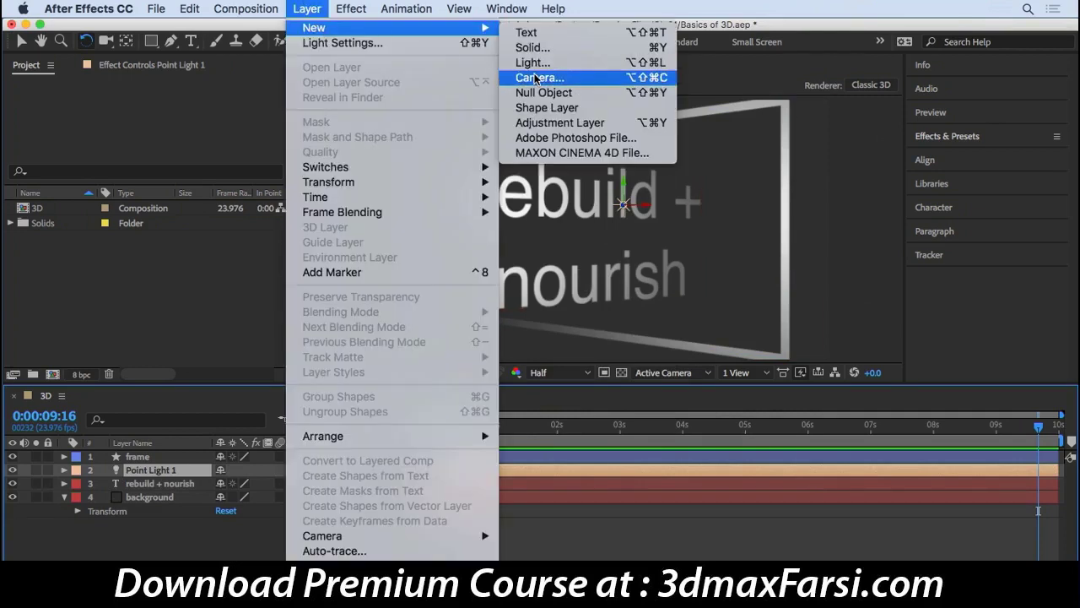
{"action": "left_click", "coordinate": [540, 77]}
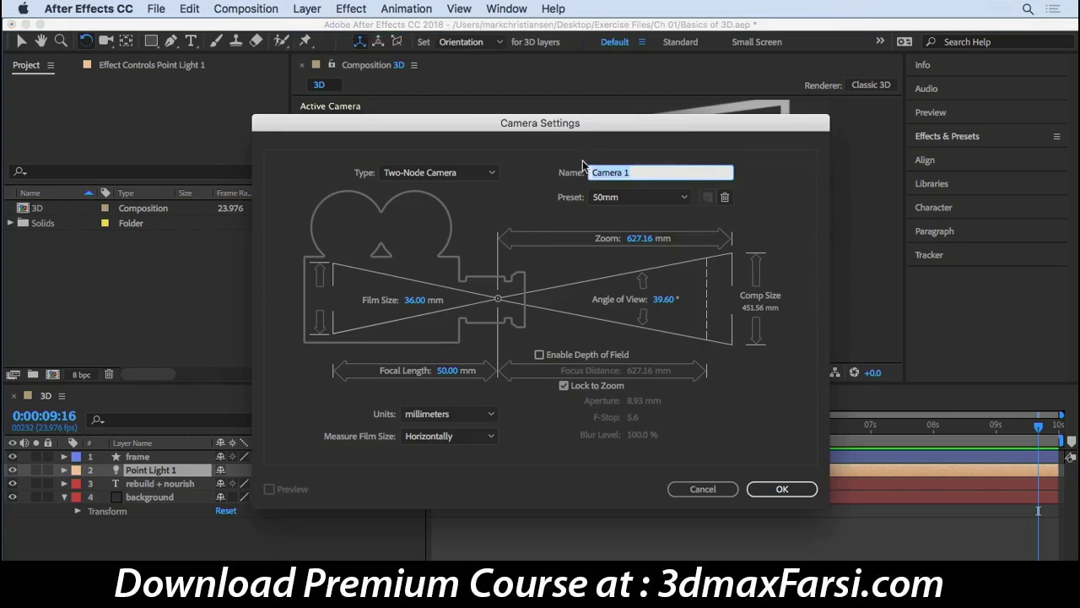
{"action": "left_click", "coordinate": [635, 199]}
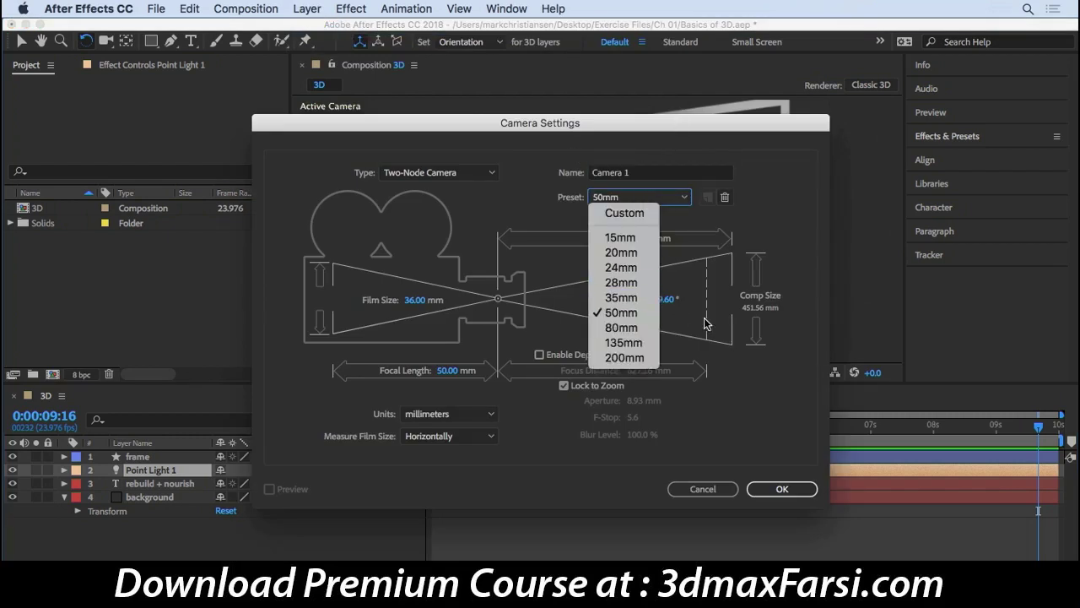
{"action": "left_click", "coordinate": [828, 322]}
{"action": "left_click", "coordinate": [779, 489]}
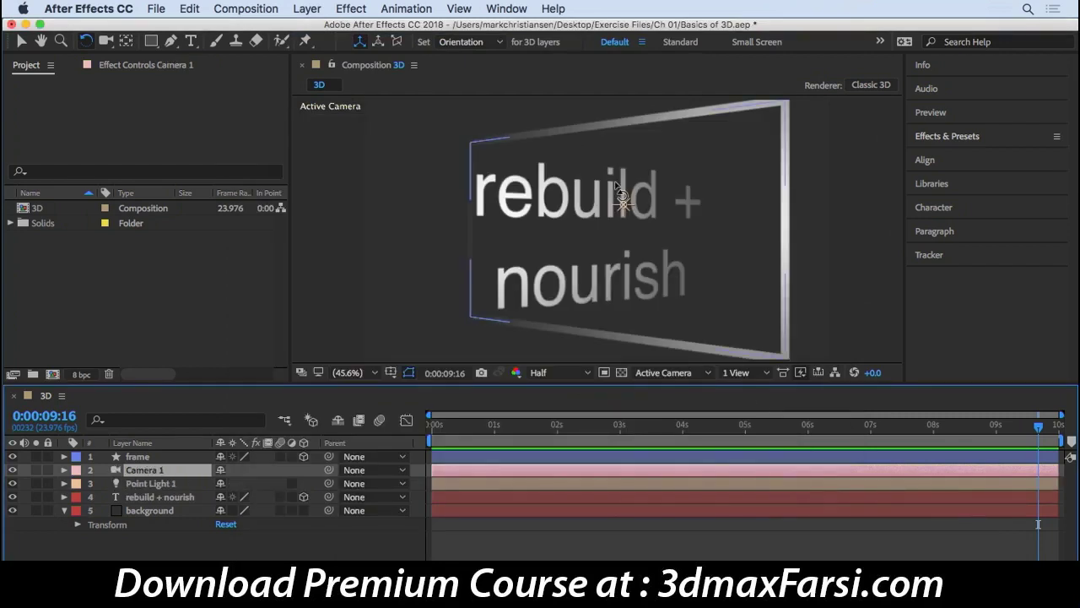
Lower Camera 1's Zoom slightly to about 1730.8 pixels in Camera Options
{"action": "left_click", "coordinate": [64, 471]}
{"action": "left_click", "coordinate": [77, 497]}
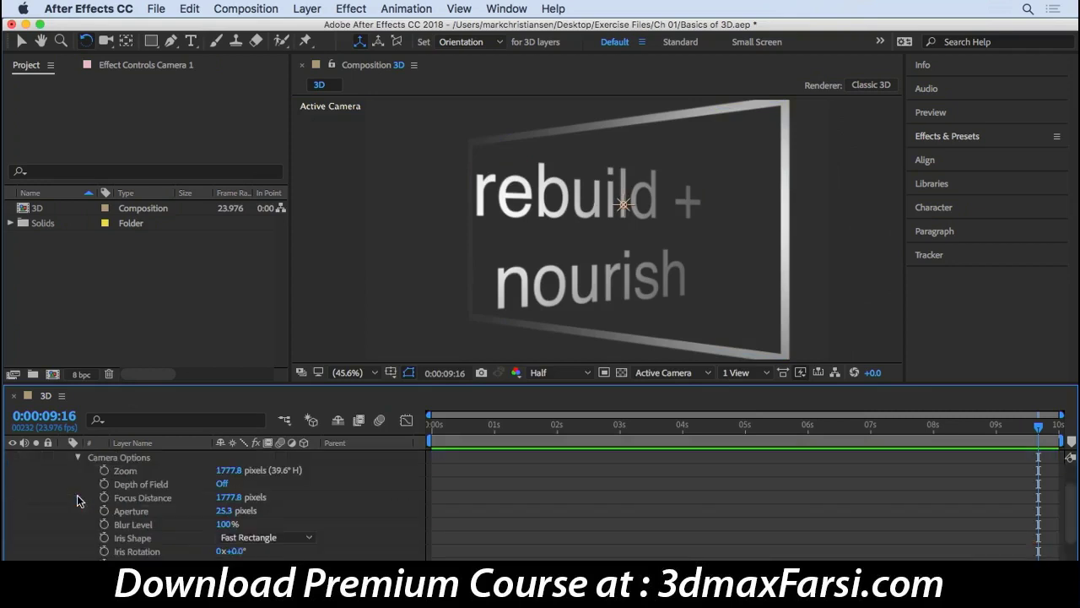
{"action": "mouse_move", "coordinate": [167, 470]}
{"action": "left_mouse_down"}
{"action": "mouse_move", "coordinate": [107, 473]}
{"action": "mouse_move", "coordinate": [633, 510]}
{"action": "mouse_move", "coordinate": [181, 461]}
{"action": "left_mouse_up"}
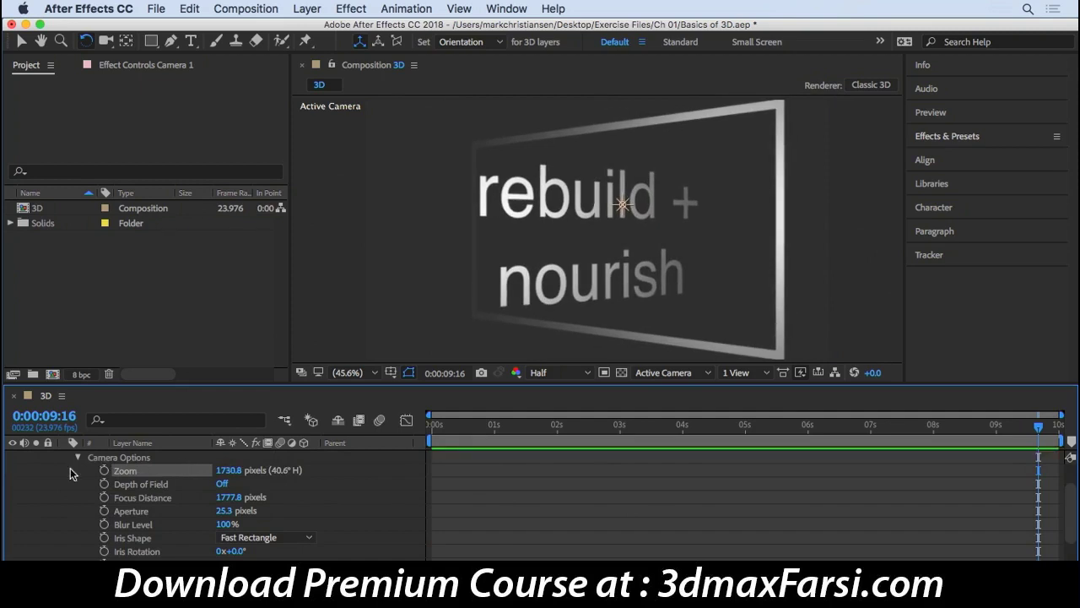
{"action": "scroll", "coordinate": [70, 467], "scroll_direction": "up", "scroll_amount": 3}
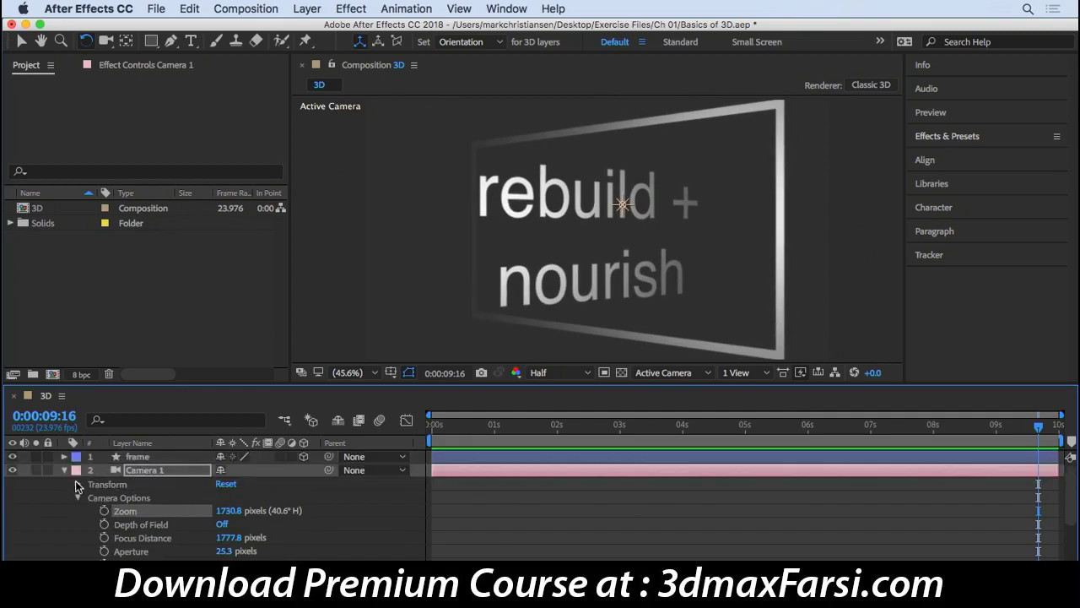
{"action": "left_click", "coordinate": [77, 498]}
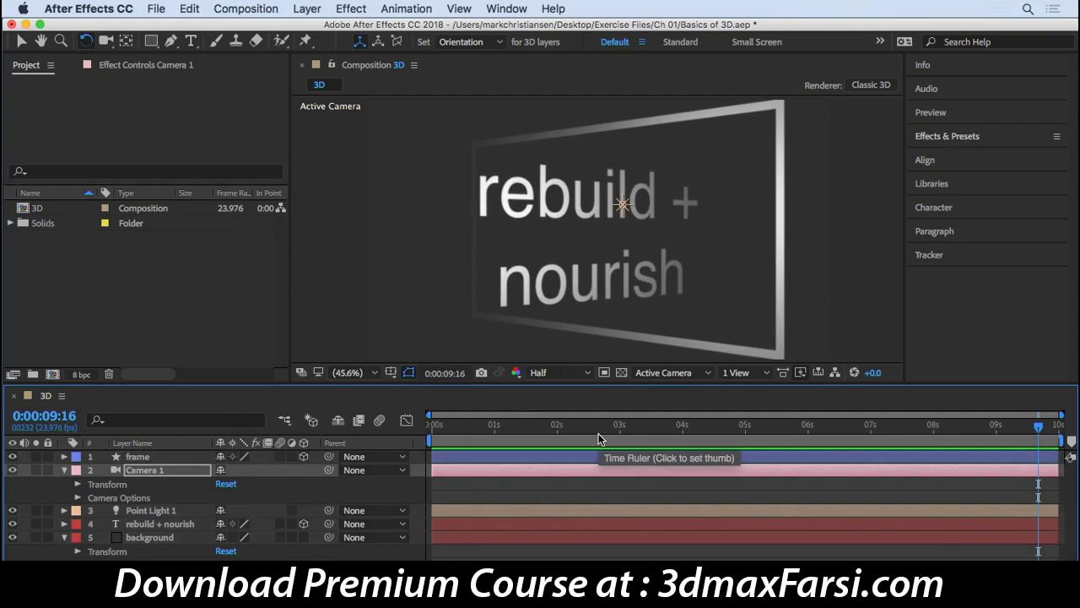
View the scene from Custom View 1 zoomed out to see the camera, then return to Active Camera
{"action": "left_click", "coordinate": [707, 374]}
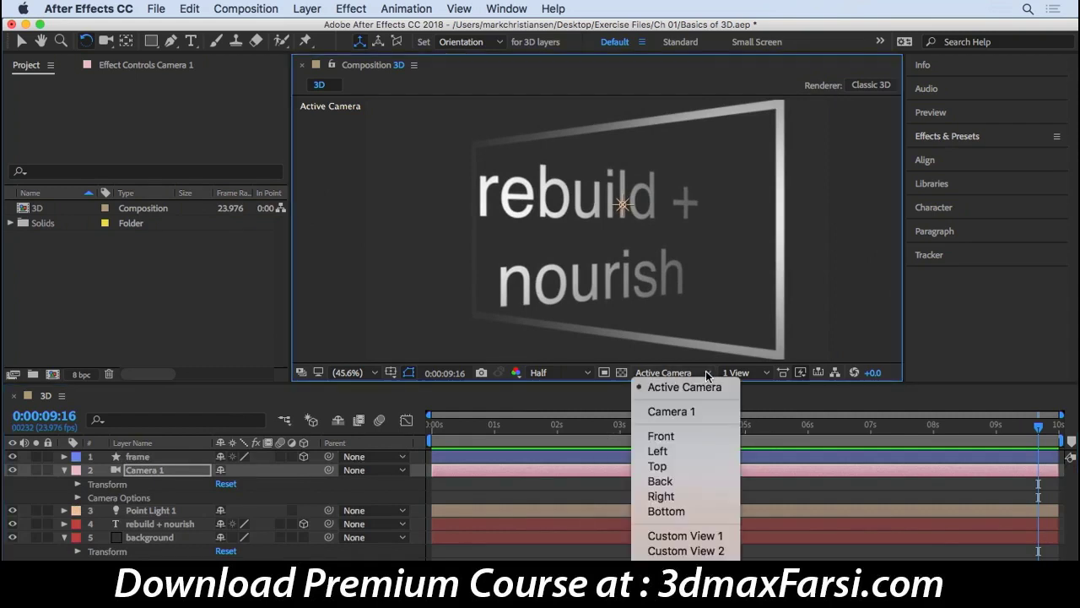
{"action": "left_click", "coordinate": [733, 535]}
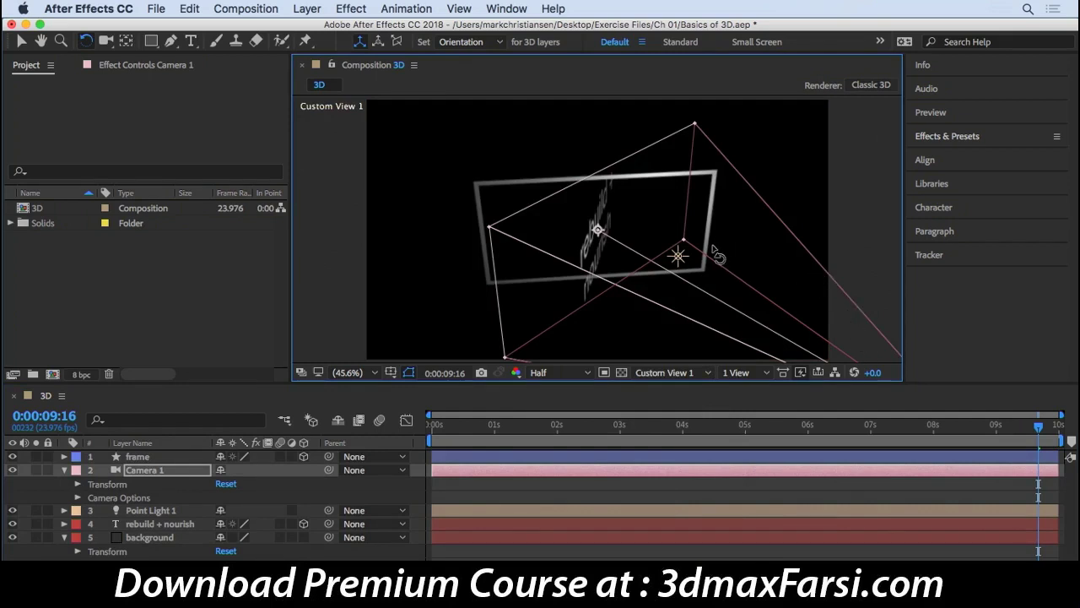
{"action": "key", "text": "comma"}
{"action": "key", "text": "comma"}
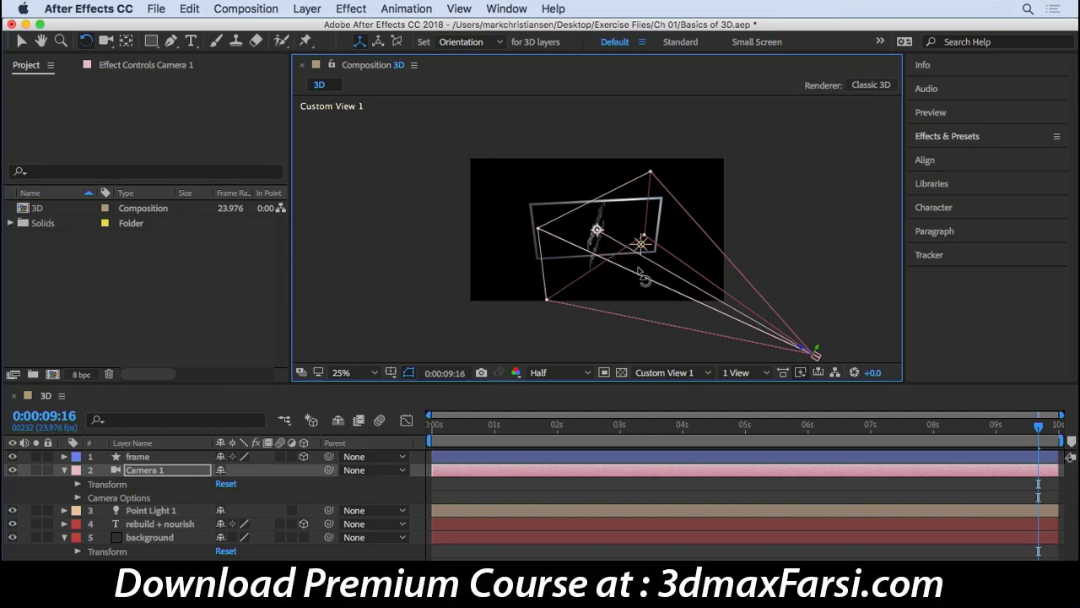
{"action": "scroll", "coordinate": [642, 274], "scroll_direction": "up", "scroll_amount": 2}
{"action": "left_click", "coordinate": [710, 374]}
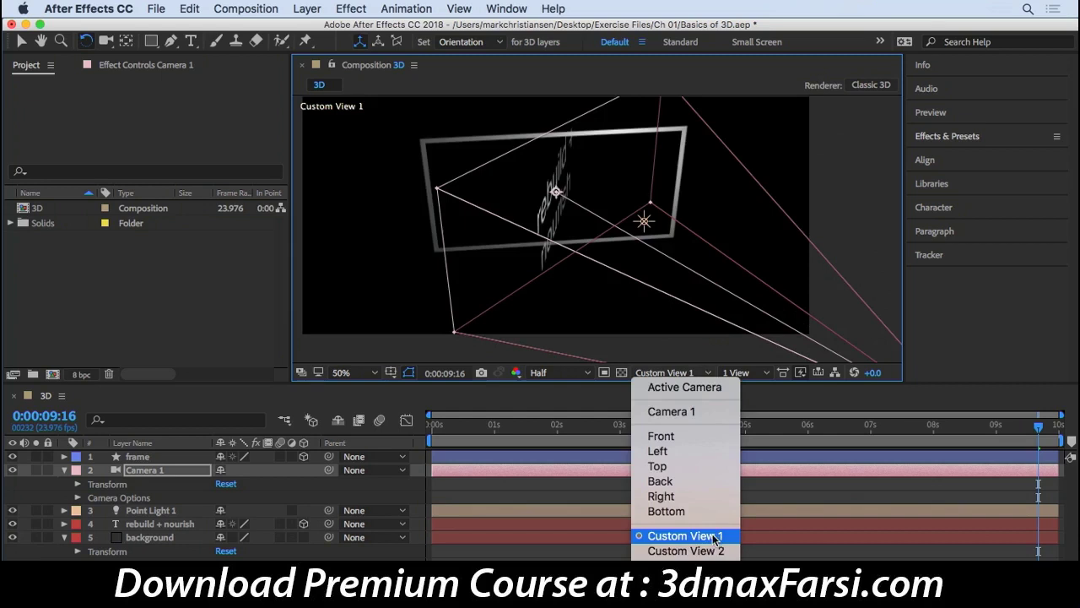
{"action": "left_click", "coordinate": [692, 387]}
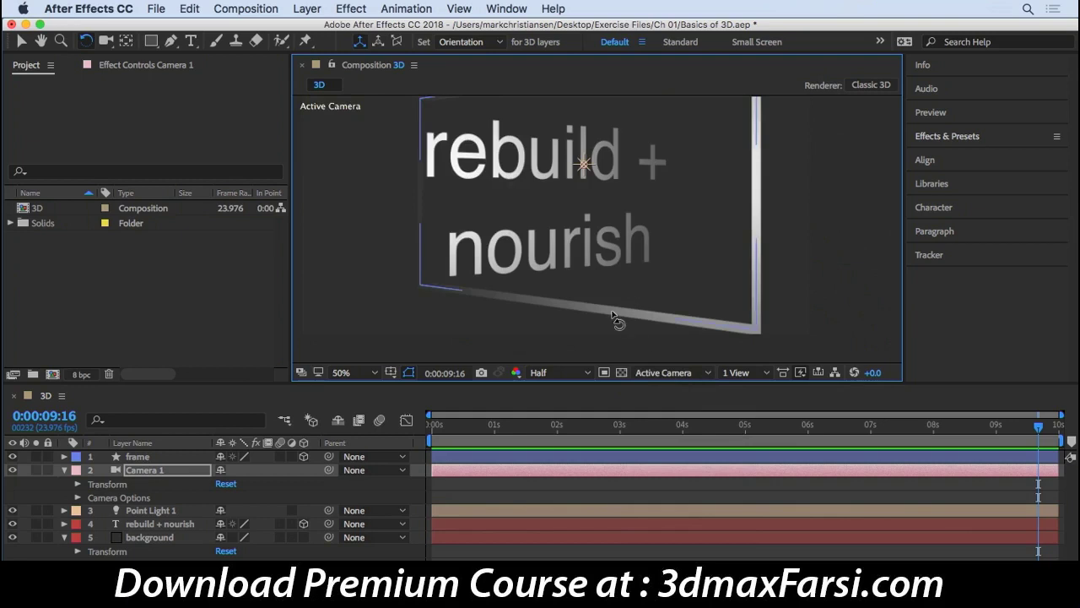
Make the background layer 3D while viewing Custom View 1, then return to Active Camera
{"action": "left_click", "coordinate": [711, 376]}
{"action": "left_click", "coordinate": [694, 536]}
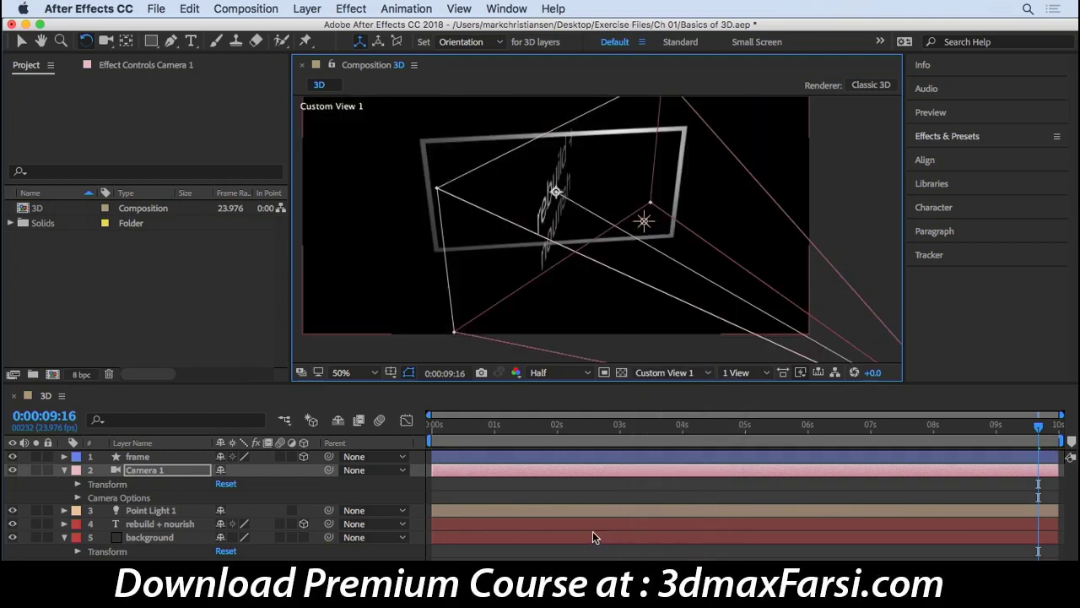
{"action": "left_click", "coordinate": [303, 538]}
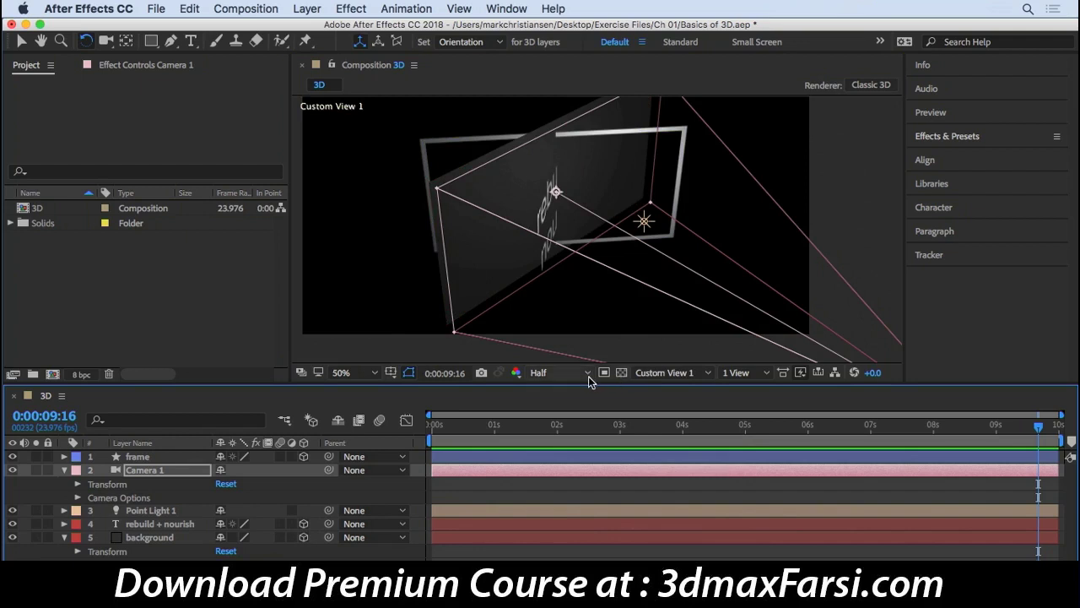
{"action": "left_click", "coordinate": [705, 373]}
{"action": "left_click", "coordinate": [706, 388]}
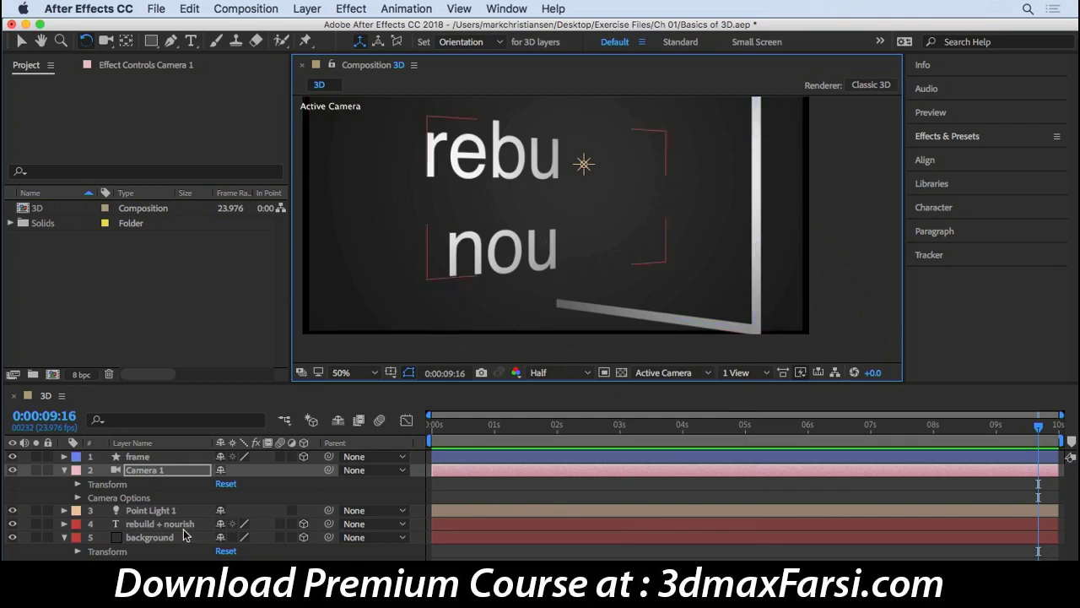
{"action": "left_click_drag", "start_coordinate": [162, 539], "coordinate": [183, 482]}
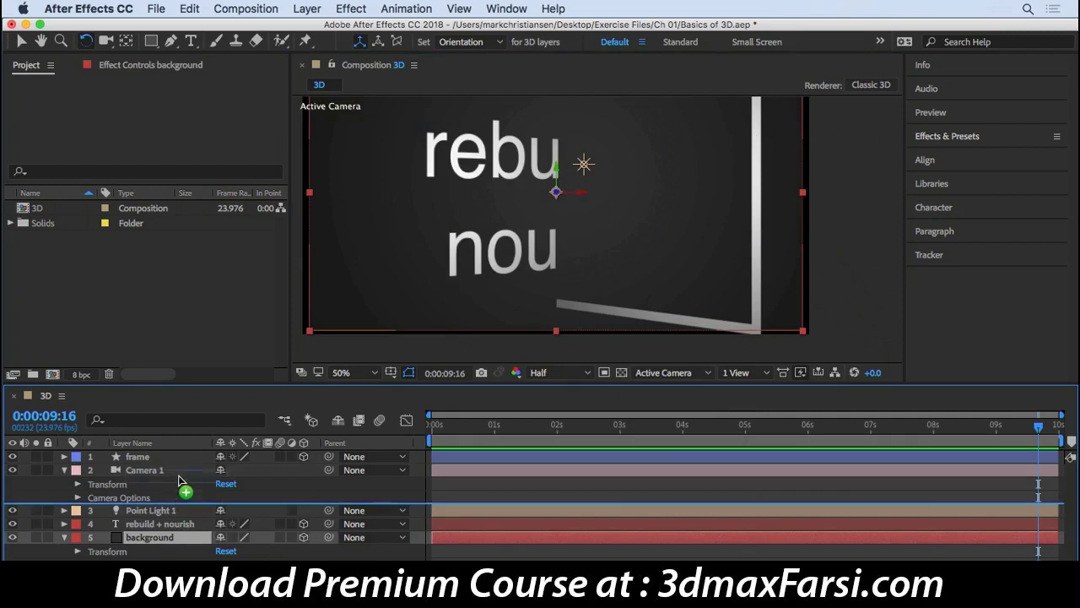
{"action": "left_click_drag", "start_coordinate": [182, 482], "coordinate": [193, 531]}
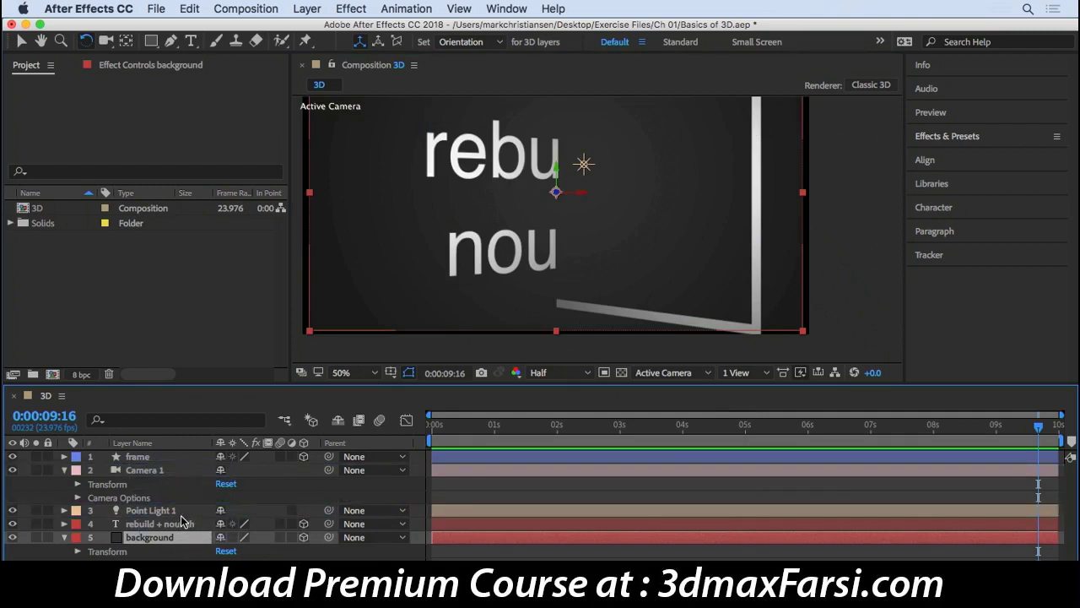
{"action": "left_click_drag", "start_coordinate": [146, 538], "coordinate": [152, 521]}
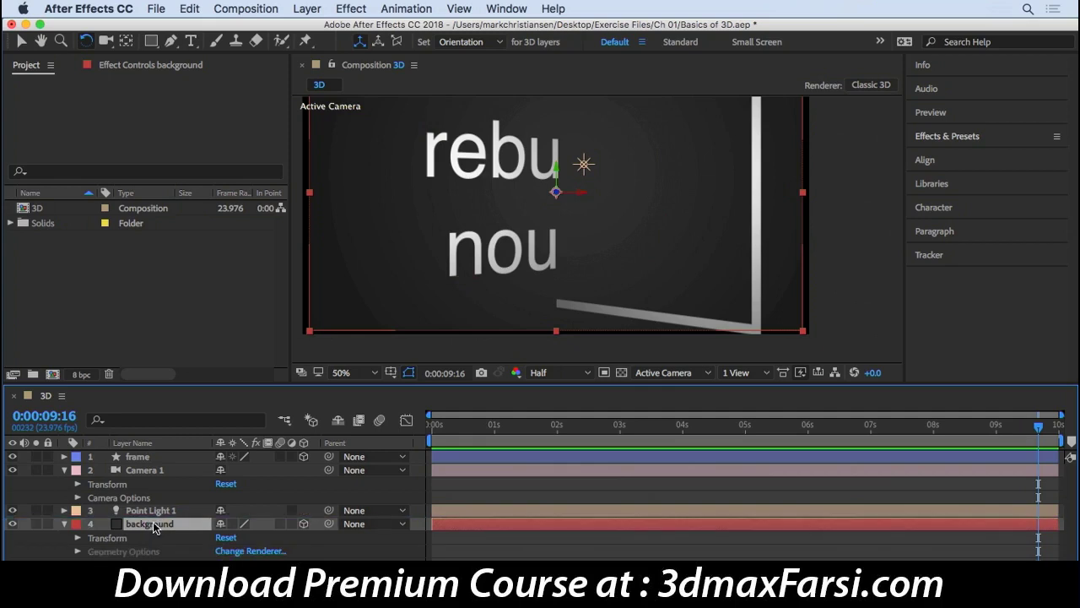
{"action": "key", "text": "super+z"}
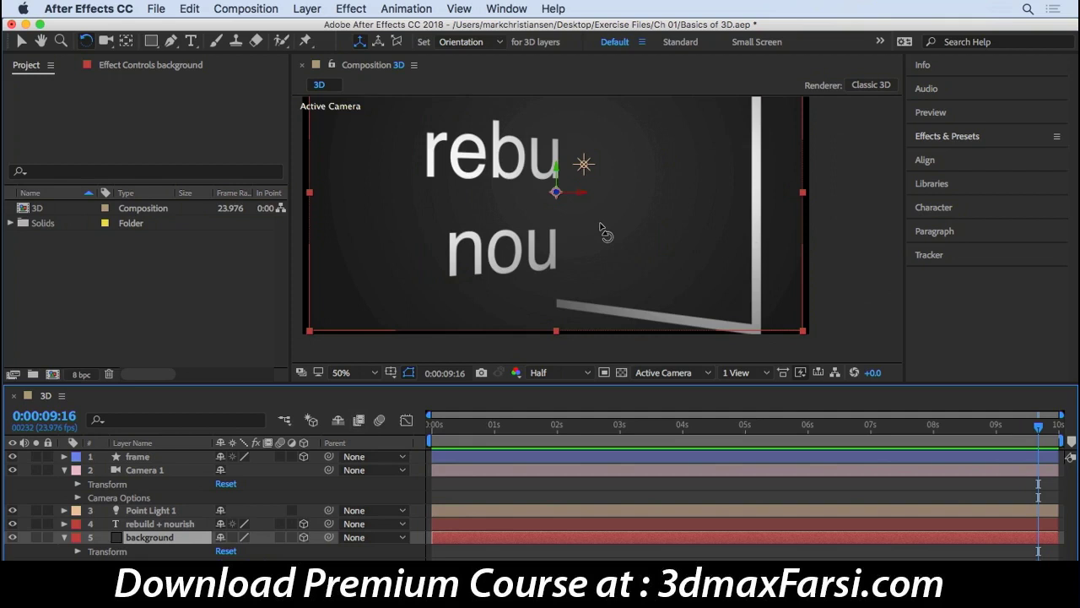
{"action": "scroll", "coordinate": [601, 230], "scroll_direction": "down", "scroll_amount": 2}
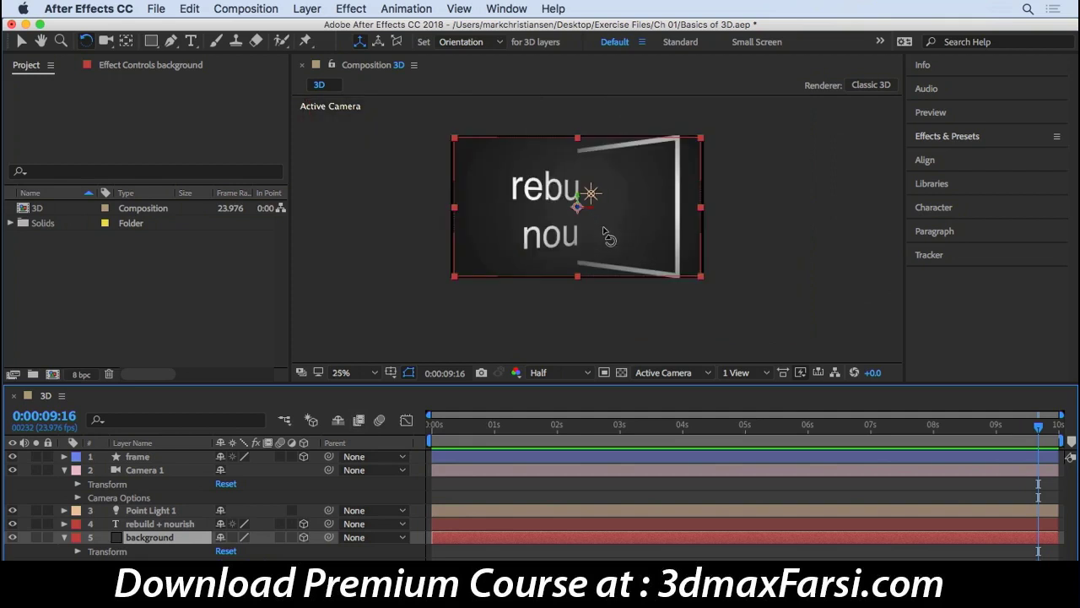
Turn the background back to 2D, collapse Camera 1, and expand the frame layer's properties
{"action": "left_click", "coordinate": [305, 538]}
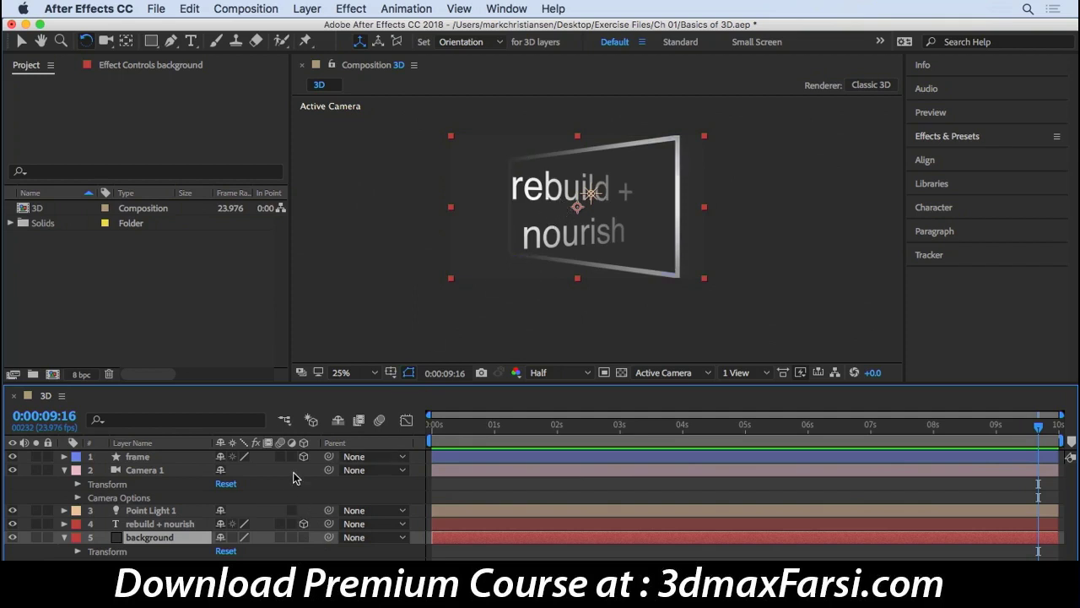
{"action": "left_click", "coordinate": [64, 470]}
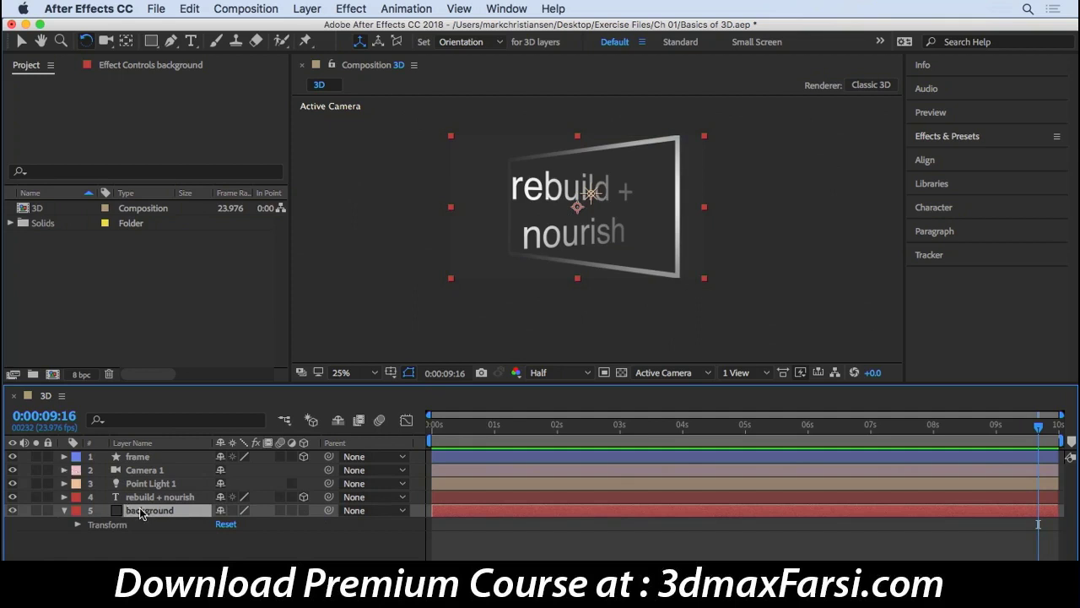
{"action": "left_click", "coordinate": [148, 459]}
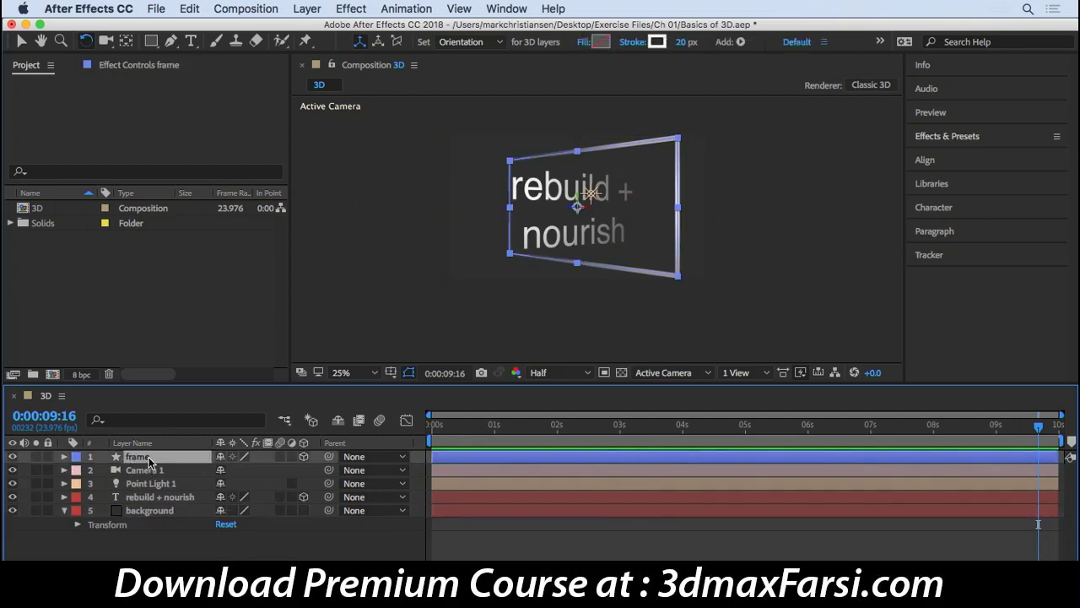
{"action": "left_click", "coordinate": [64, 456]}
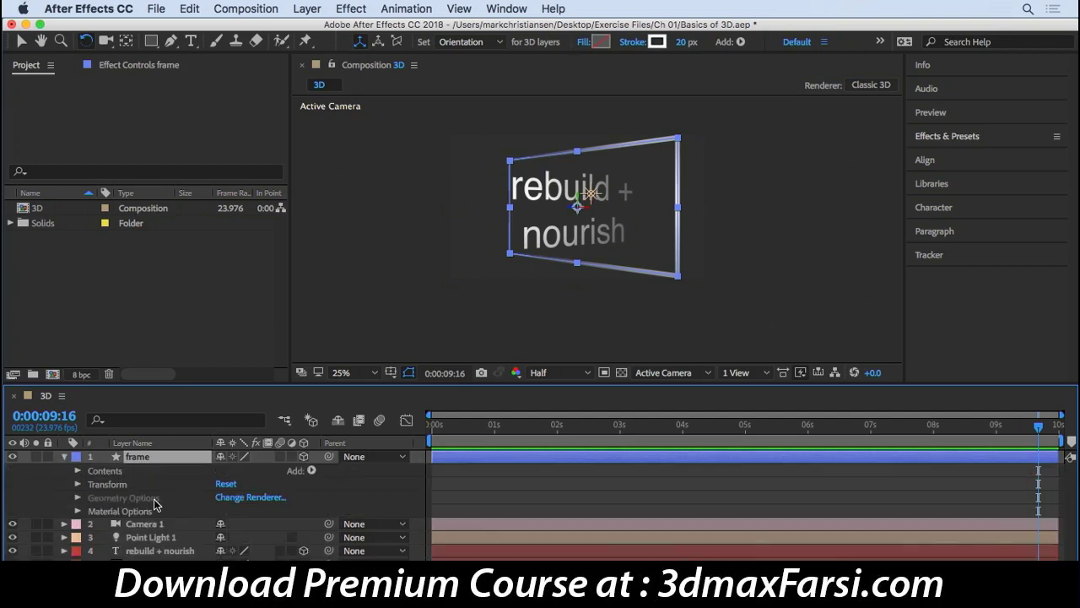
Switch the composition's renderer from Classic 3D to CINEMA 4D in Composition Settings
{"action": "left_click", "coordinate": [232, 497]}
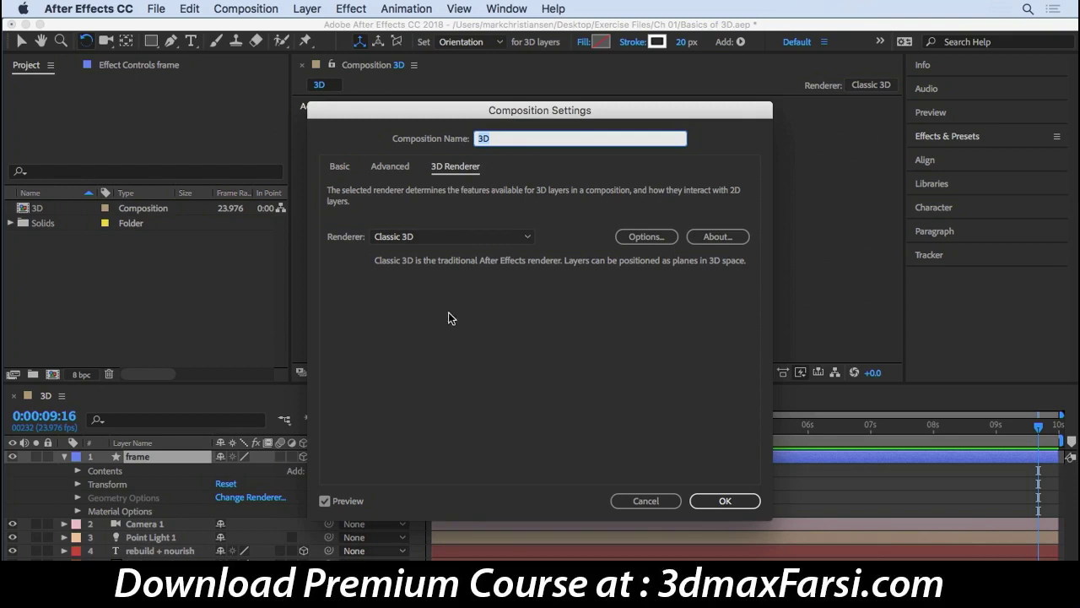
{"action": "left_click", "coordinate": [527, 238]}
{"action": "left_click", "coordinate": [448, 266]}
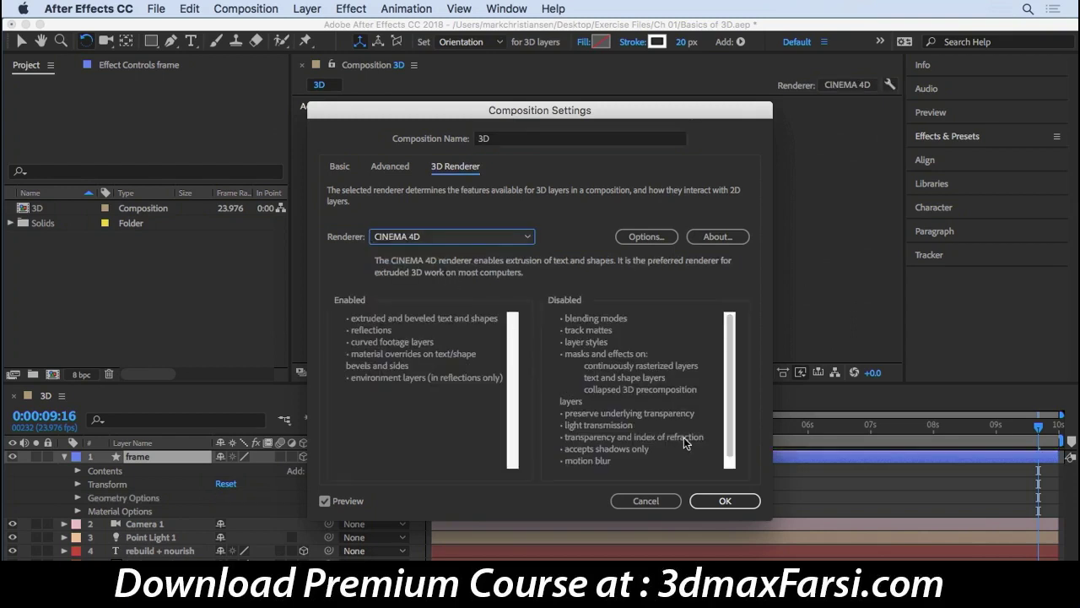
{"action": "left_click", "coordinate": [743, 503]}
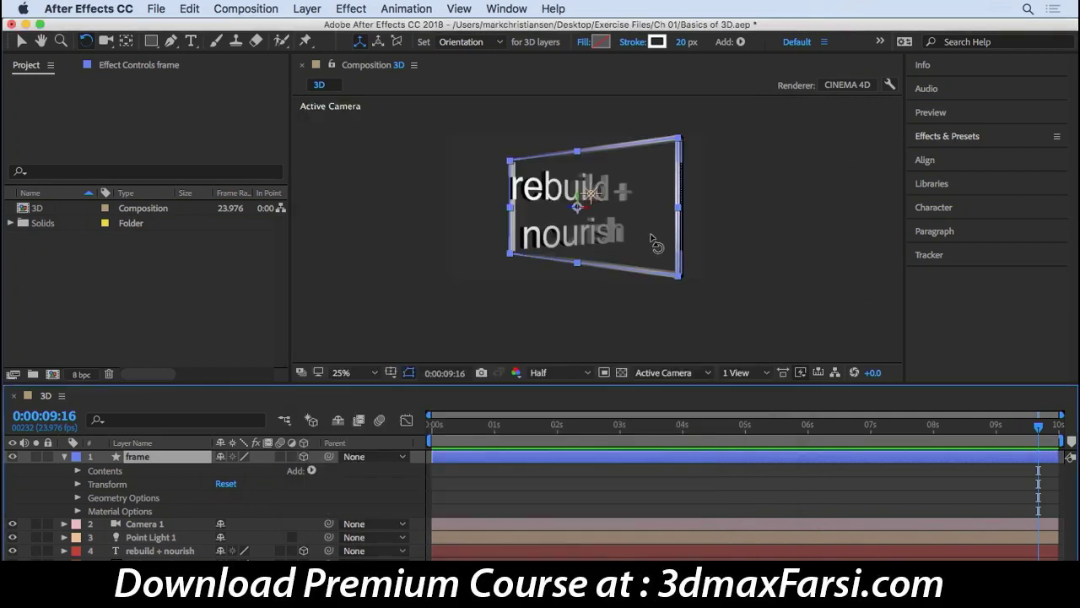
Zoom the composition view to 50% and pan to recentre the frame
{"action": "key", "text": "period"}
{"action": "key", "text": "h"}
{"action": "left_click_drag", "start_coordinate": [613, 230], "coordinate": [602, 255]}
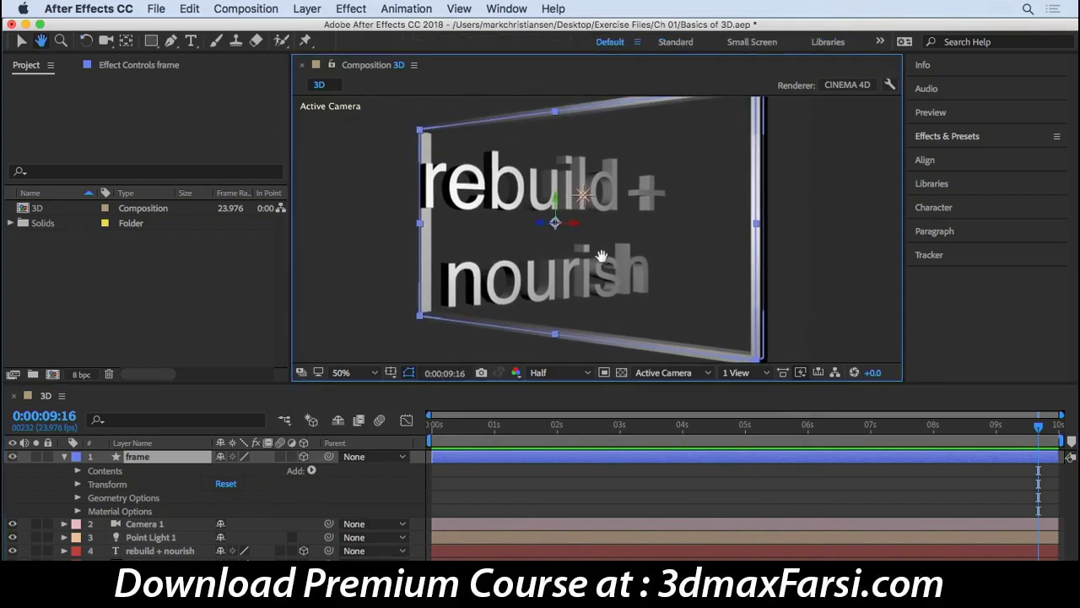
{"action": "key", "text": "w"}
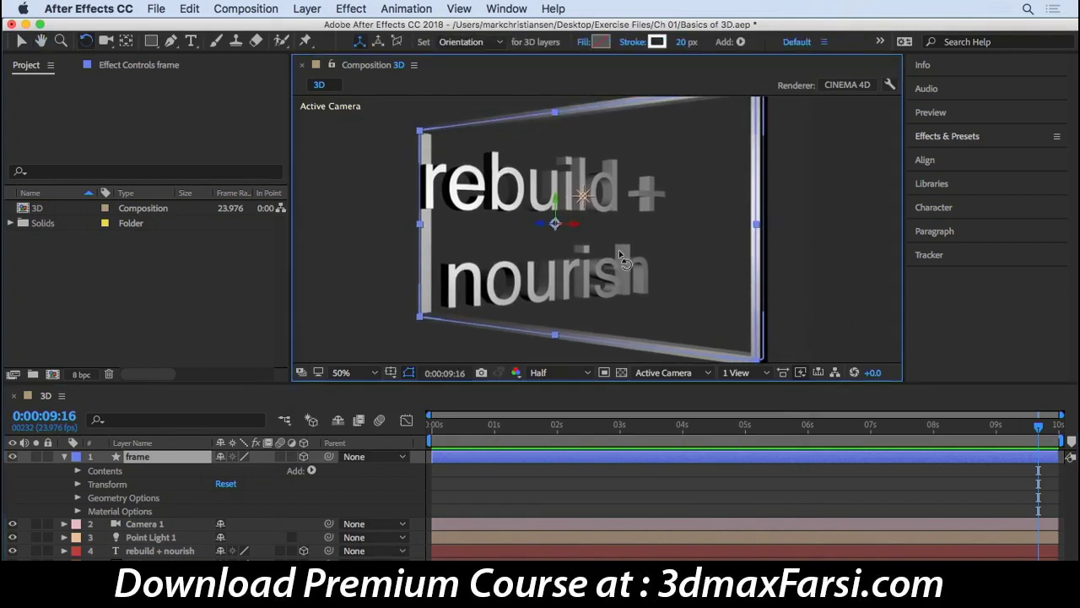
Set the frame's Extrusion Depth to 0, orbit to its side, then extrude it to 25
{"action": "left_click", "coordinate": [78, 497]}
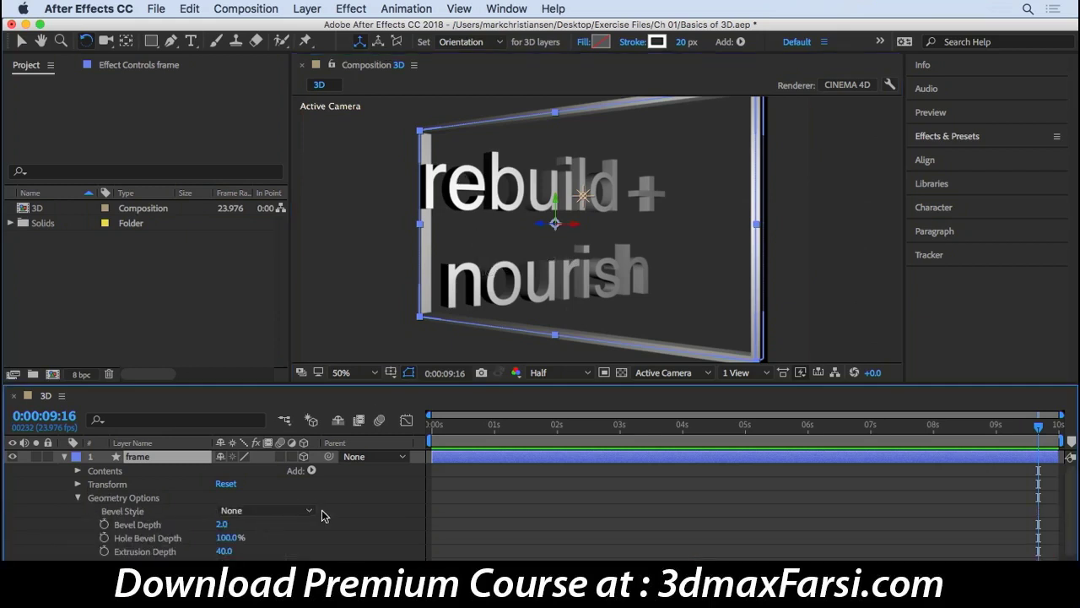
{"action": "left_click_drag", "start_coordinate": [223, 550], "coordinate": [148, 551]}
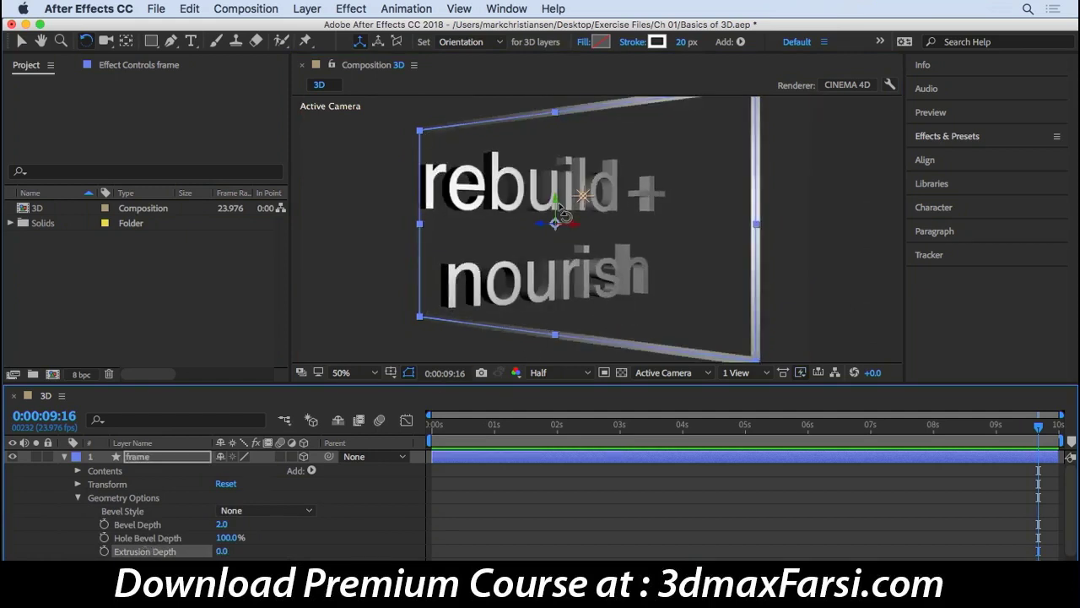
{"action": "left_click_drag", "start_coordinate": [557, 201], "coordinate": [544, 196]}
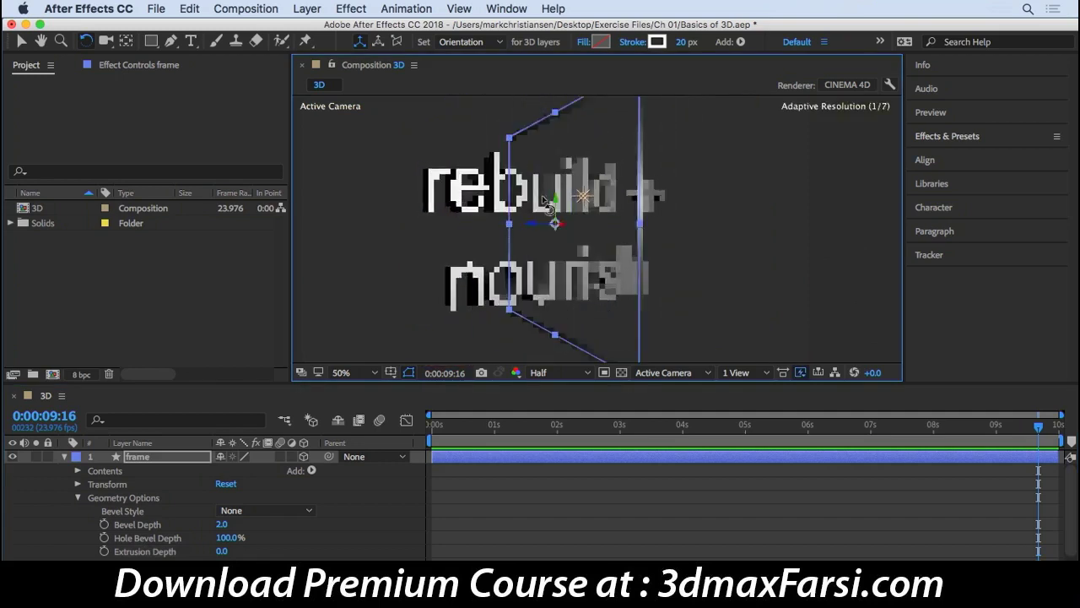
{"action": "left_click", "coordinate": [223, 551]}
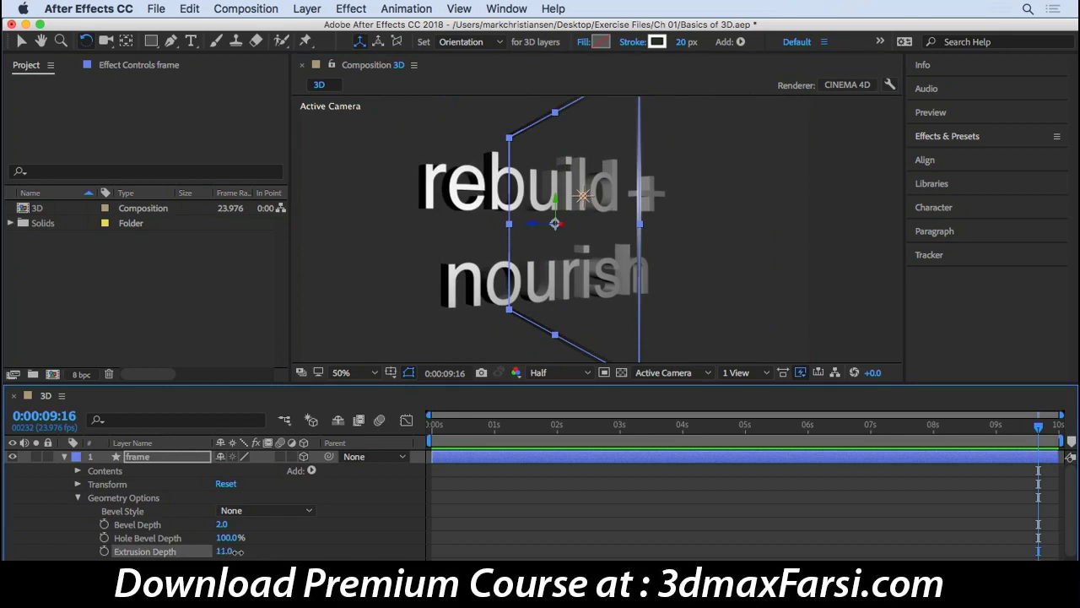
{"action": "left_click_drag", "start_coordinate": [226, 551], "coordinate": [470, 381]}
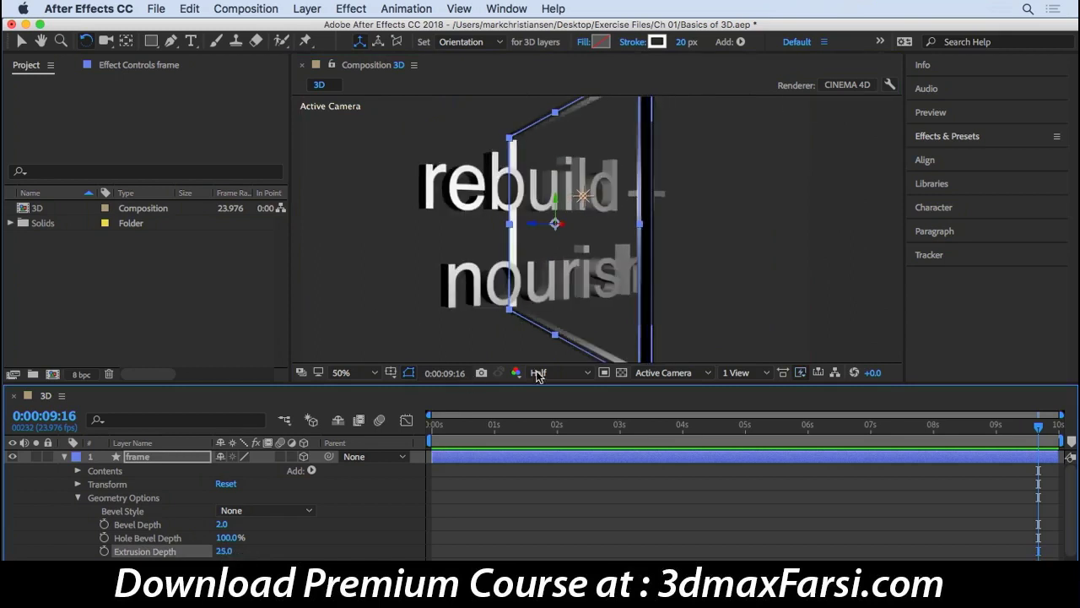
{"action": "left_click", "coordinate": [642, 377]}
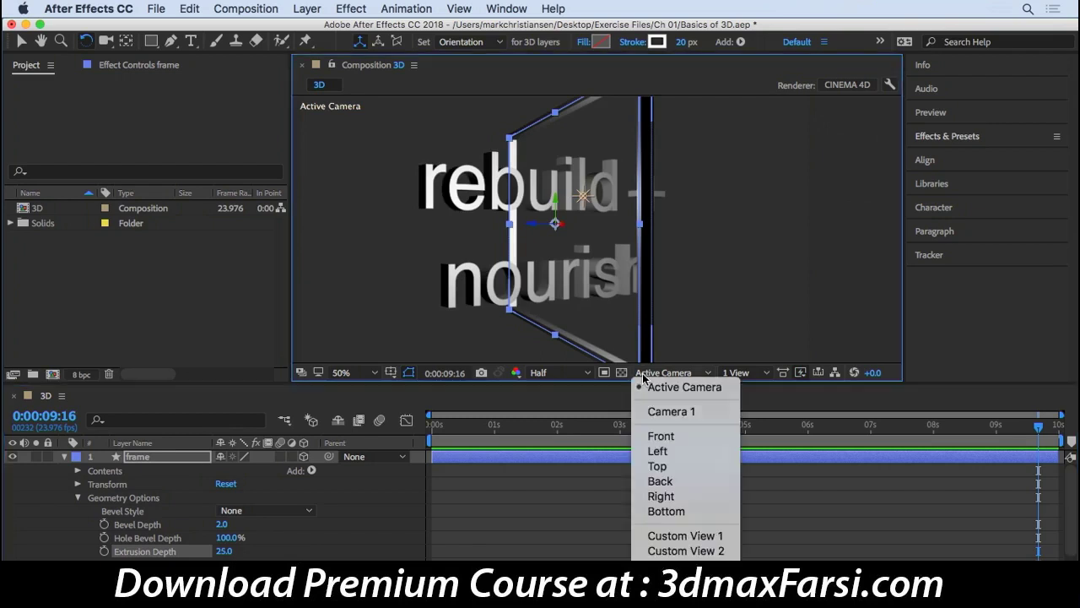
Switch to Custom View 1 and make the background solid a 3D layer, checking its Geometry Options (Curvature 0.0%)
{"action": "left_click", "coordinate": [687, 536]}
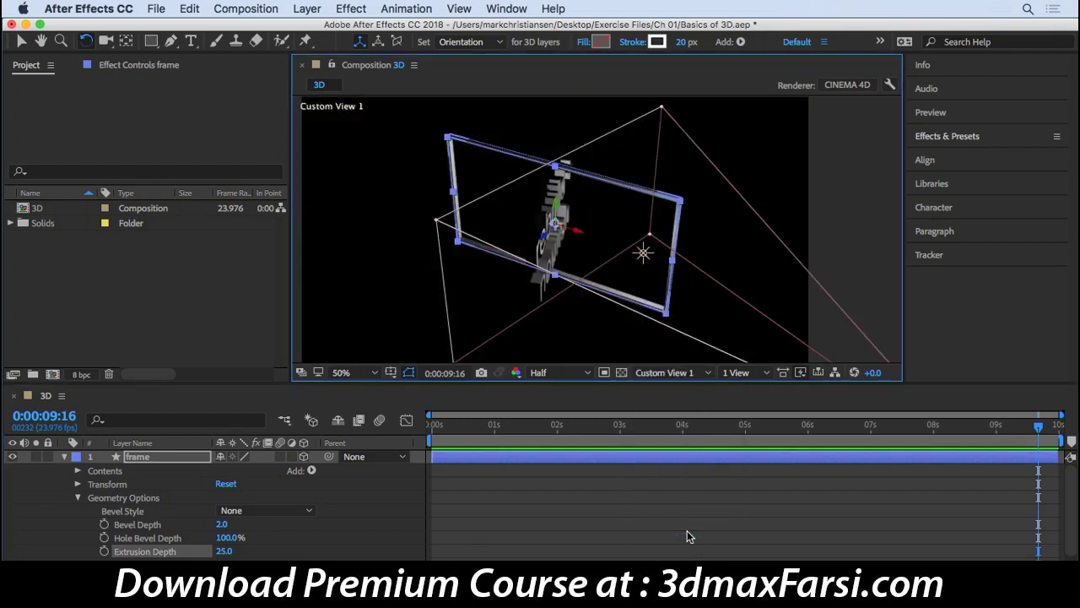
{"action": "left_click", "coordinate": [65, 456]}
{"action": "left_click", "coordinate": [154, 511]}
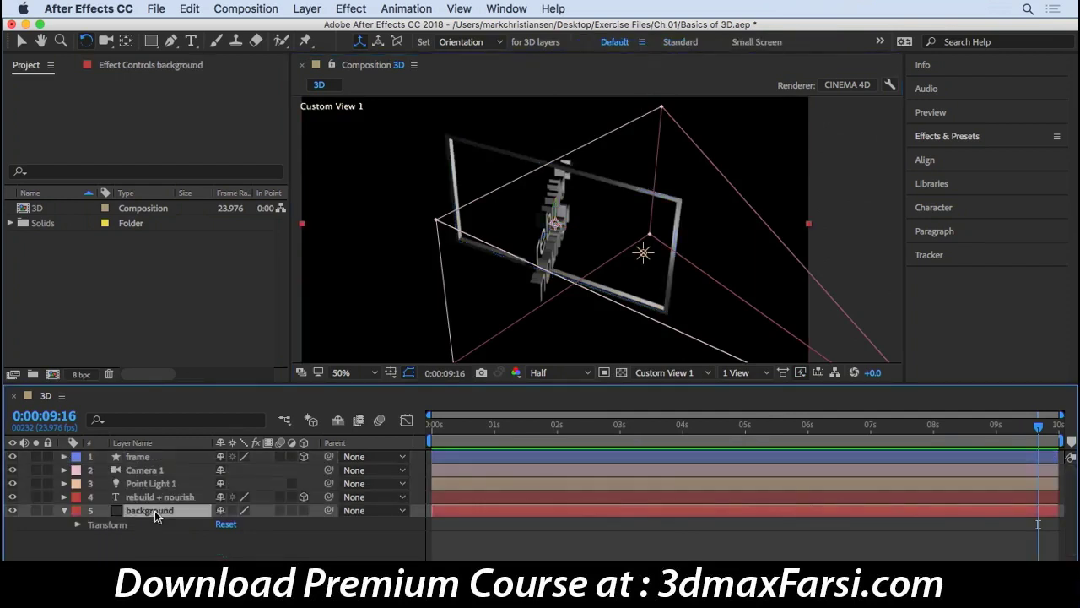
{"action": "left_click", "coordinate": [304, 511]}
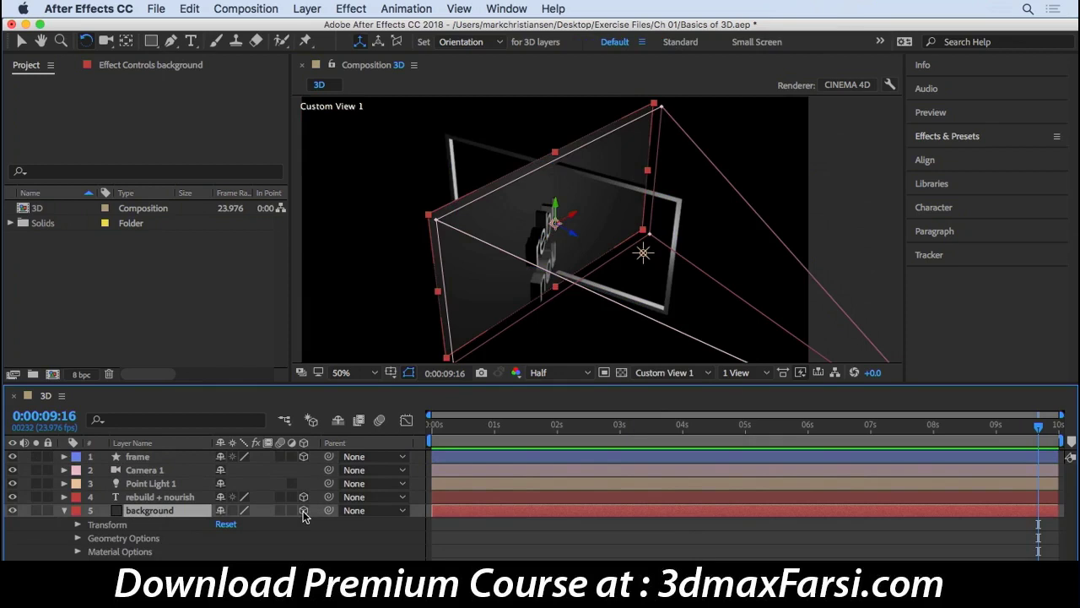
{"action": "left_click", "coordinate": [77, 538]}
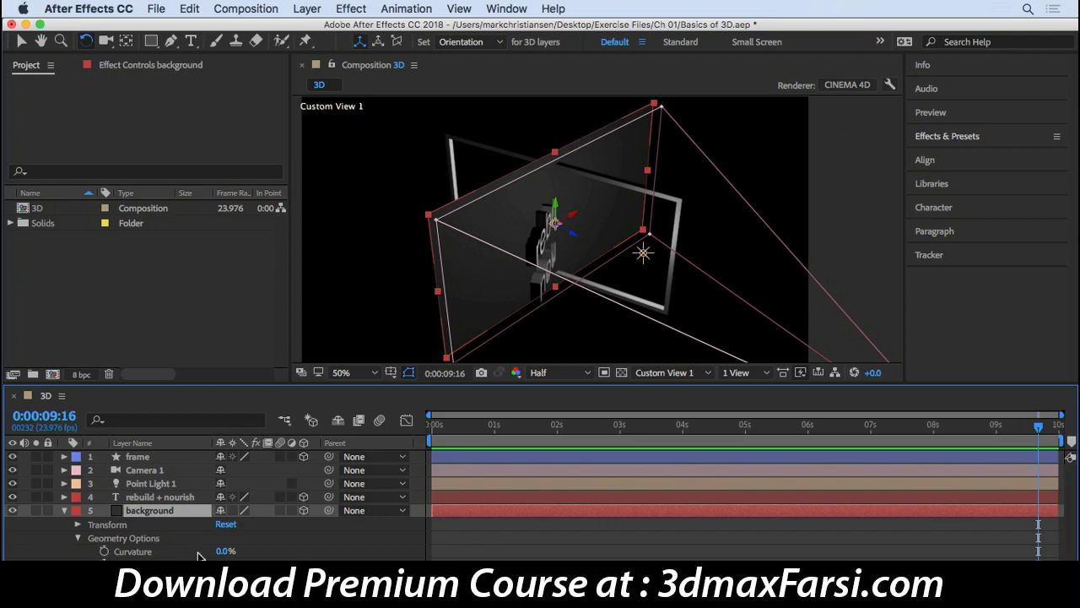
{"action": "left_click", "coordinate": [64, 509]}
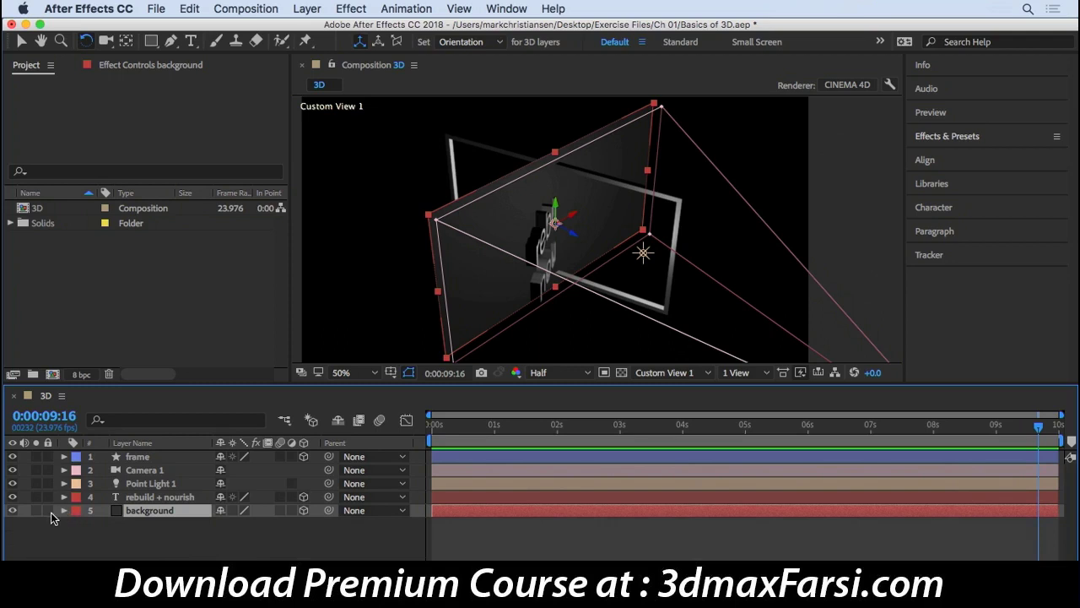
Hide the background solid and return the viewer to the Active Camera view
{"action": "left_click", "coordinate": [13, 511]}
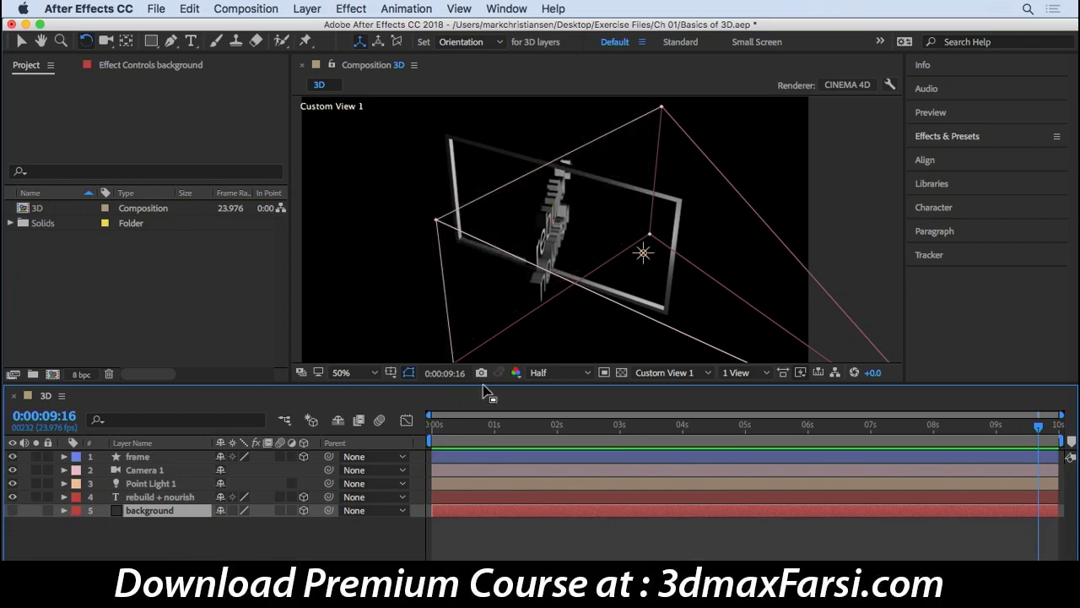
{"action": "left_click", "coordinate": [707, 374]}
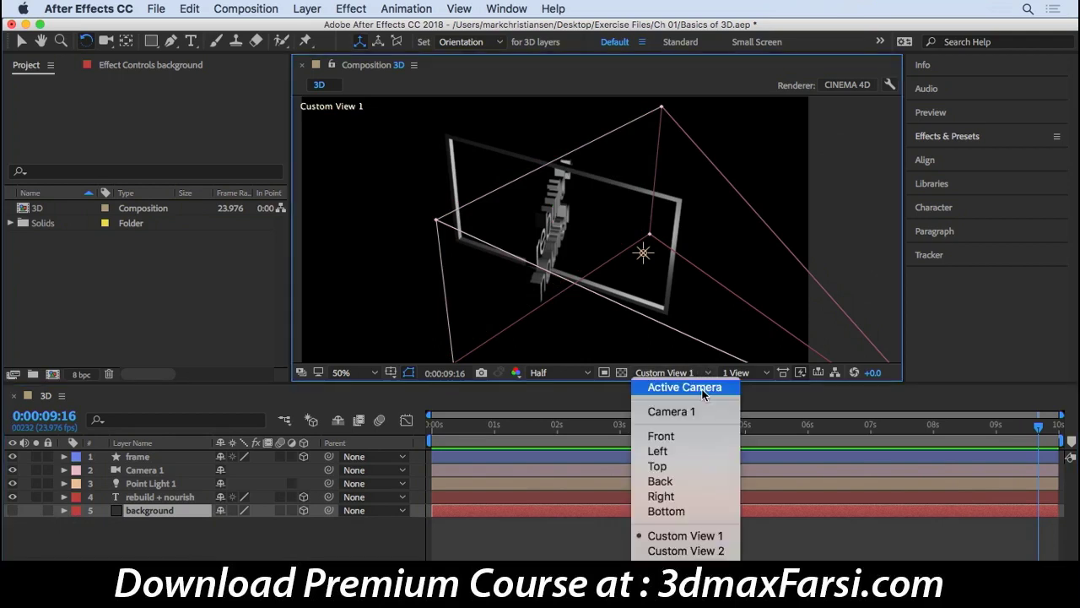
{"action": "left_click", "coordinate": [704, 390]}
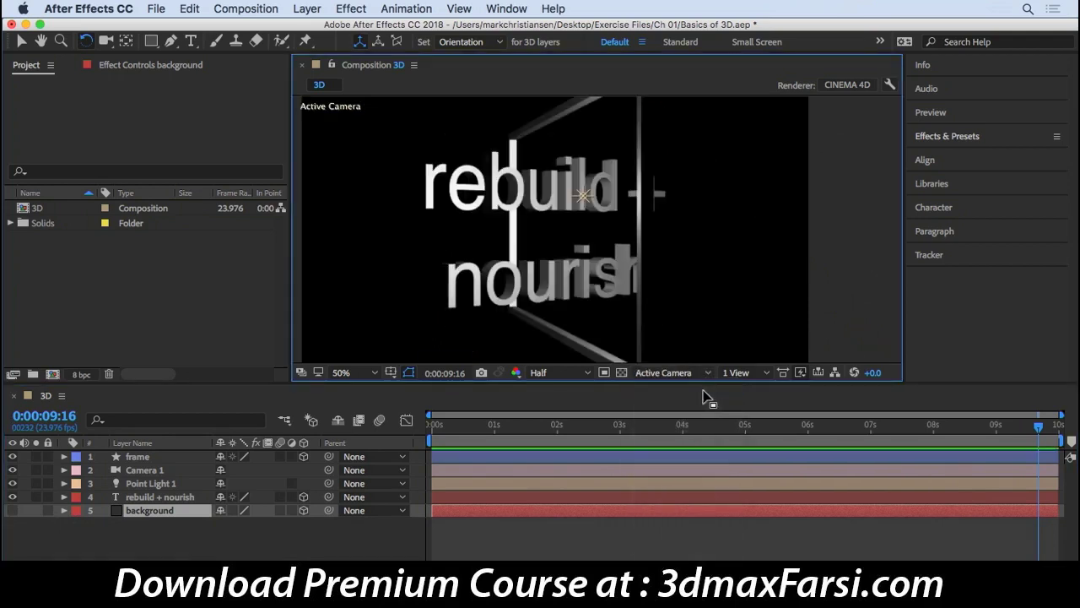